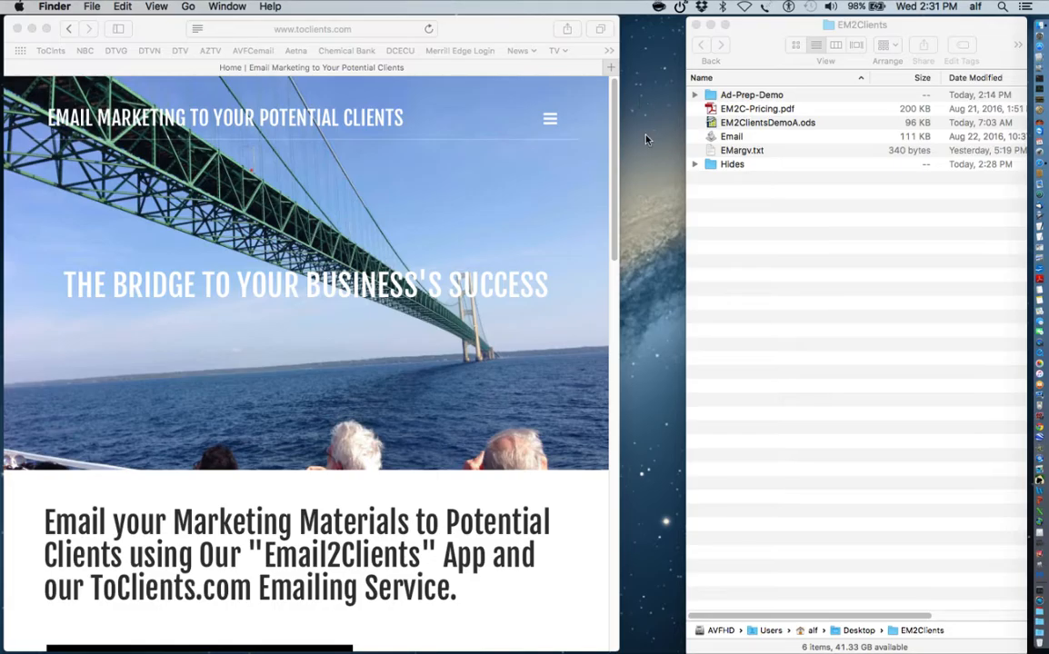
left_click(613, 289)
left_click(613, 290)
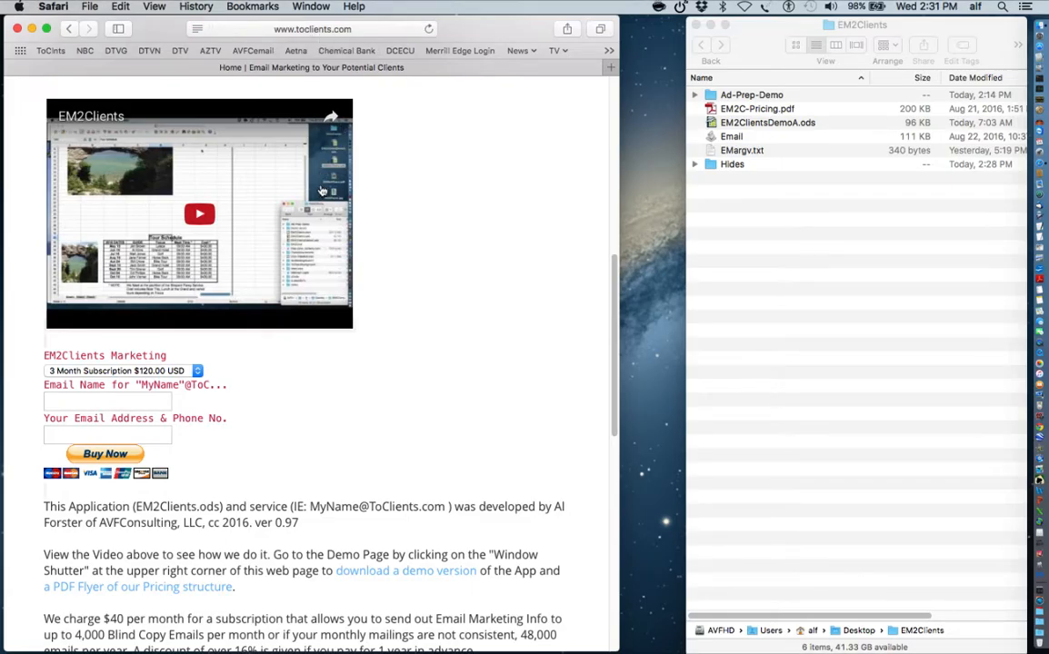
scroll(552, 102, "up", 10)
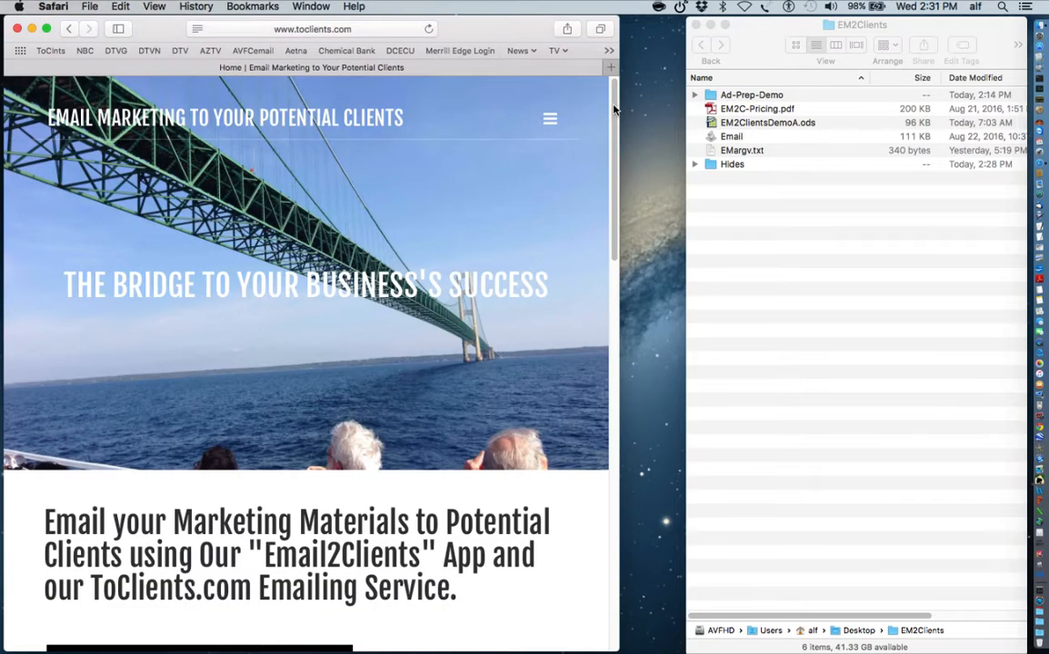
left_click(614, 519)
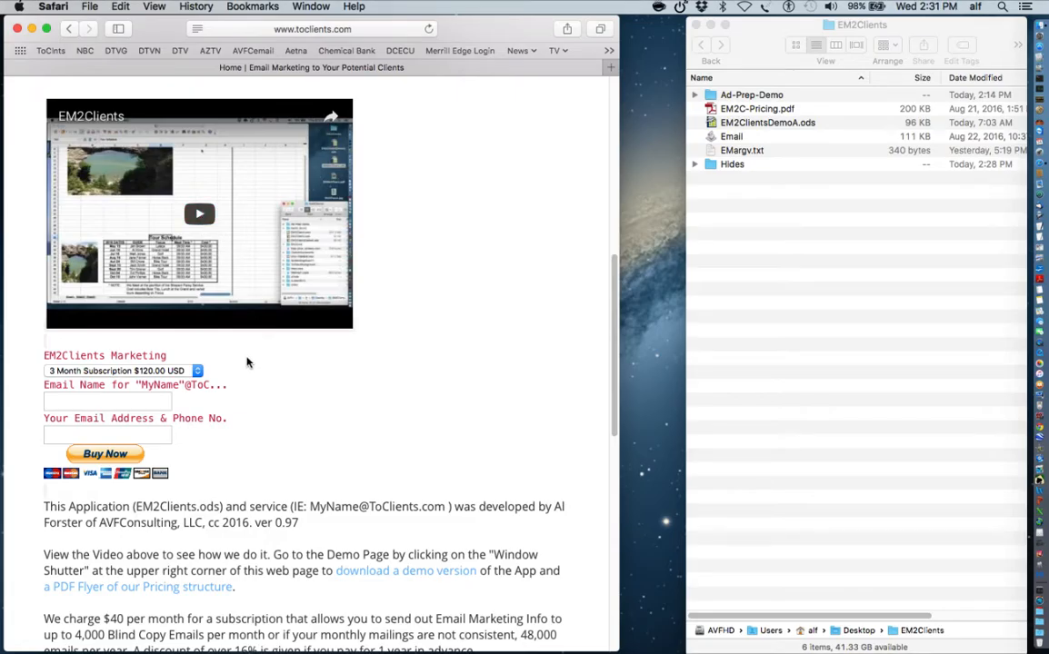
left_click(197, 373)
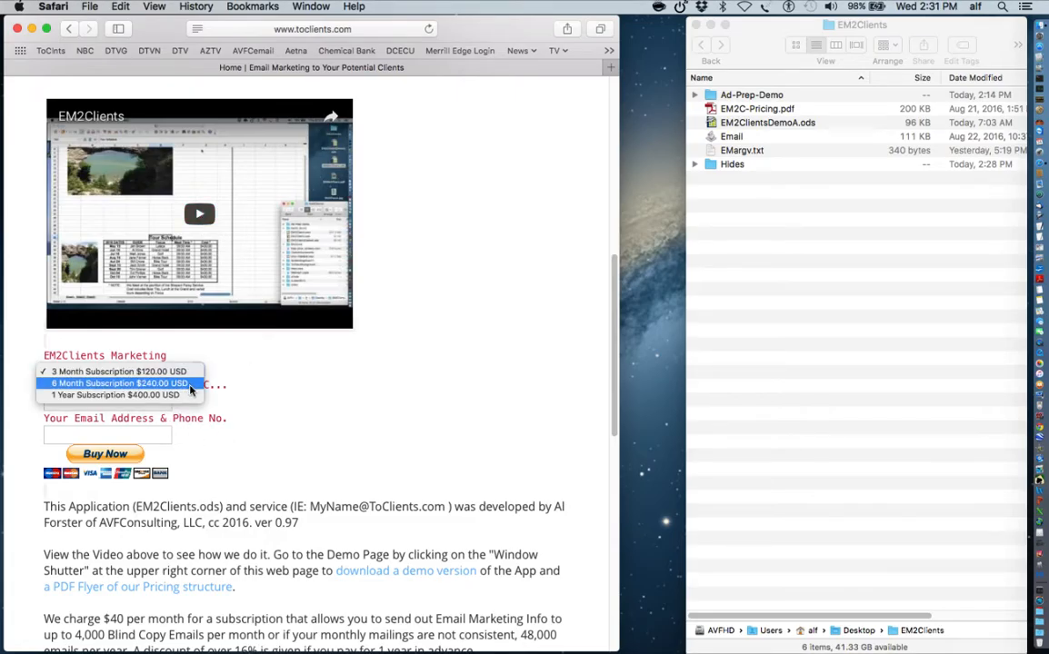
left_click(257, 427)
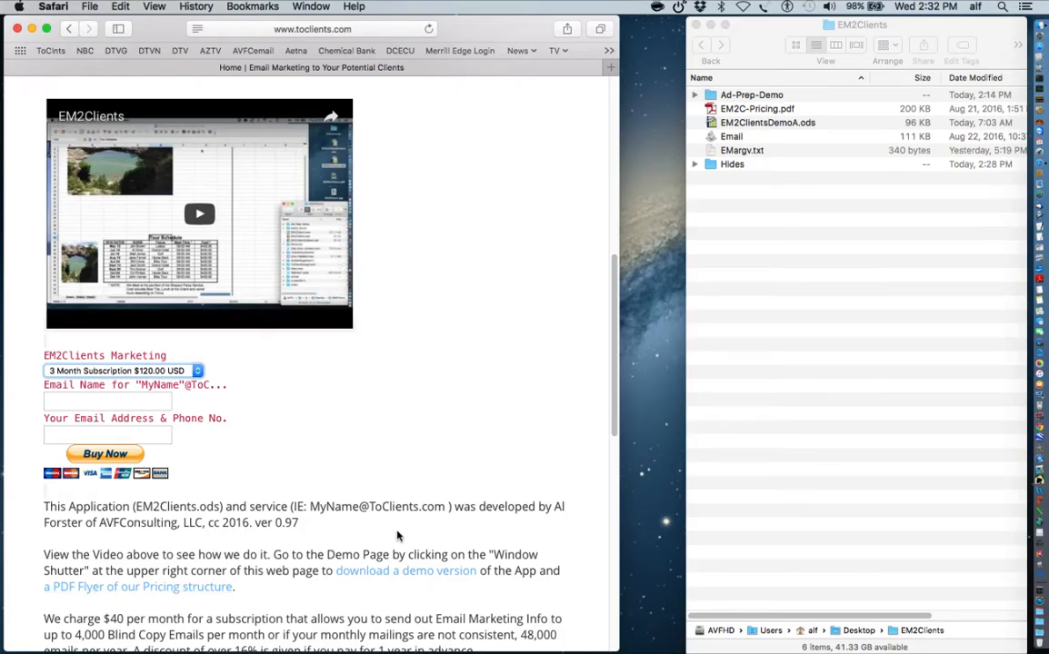
left_click(615, 98)
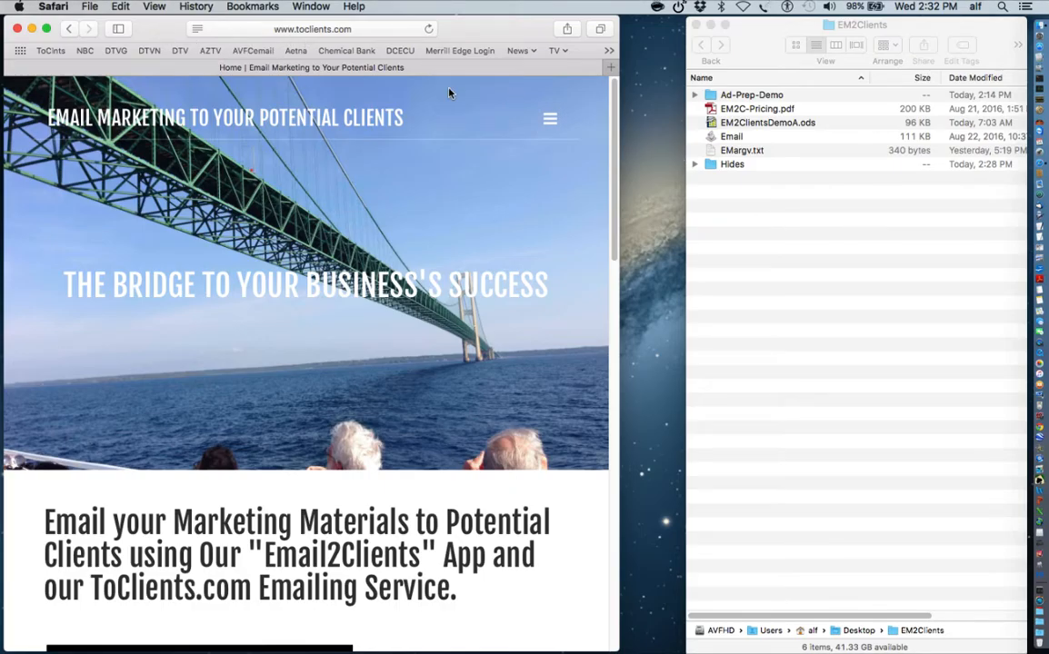
- Quit Safari and open EM2ClientsDemoA.ods from Finder in OpenOffice Calc
left_click(53, 6)
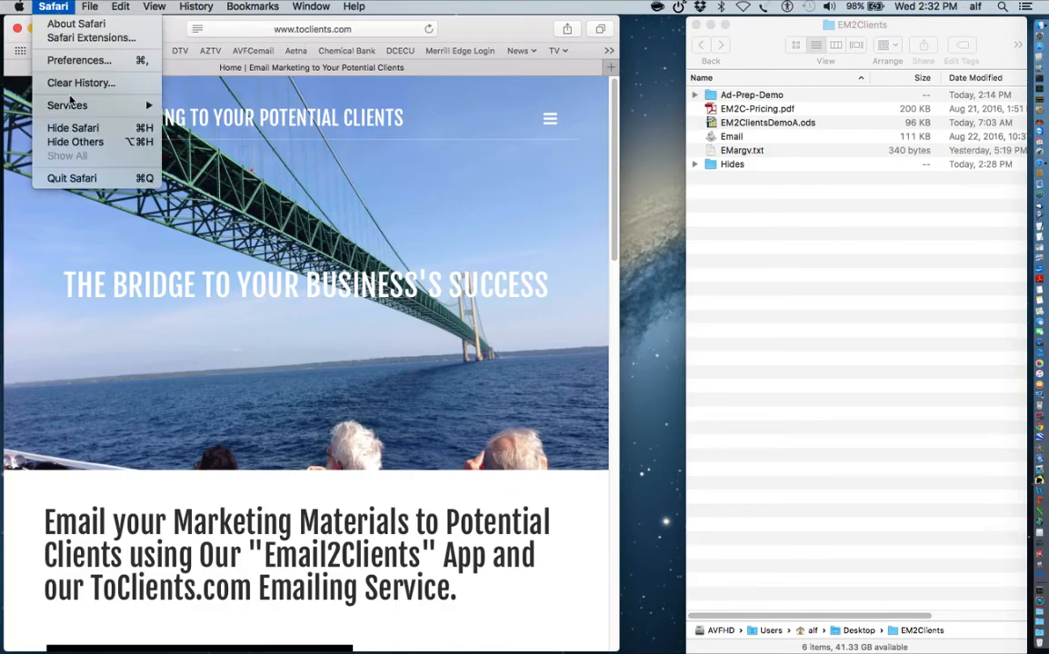
left_click(75, 162)
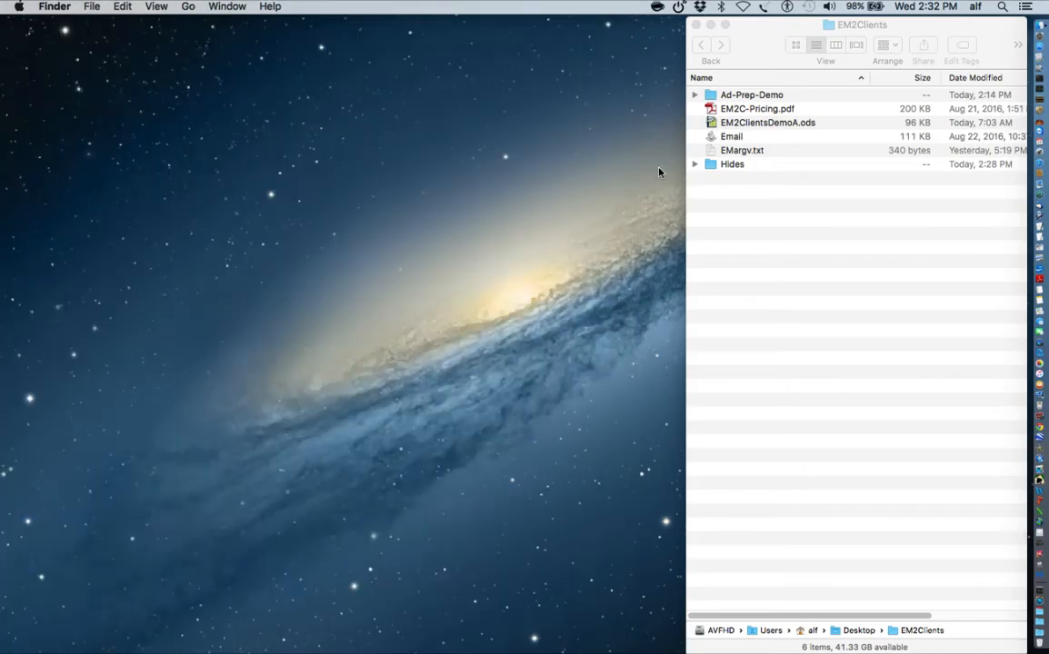
left_click(714, 124)
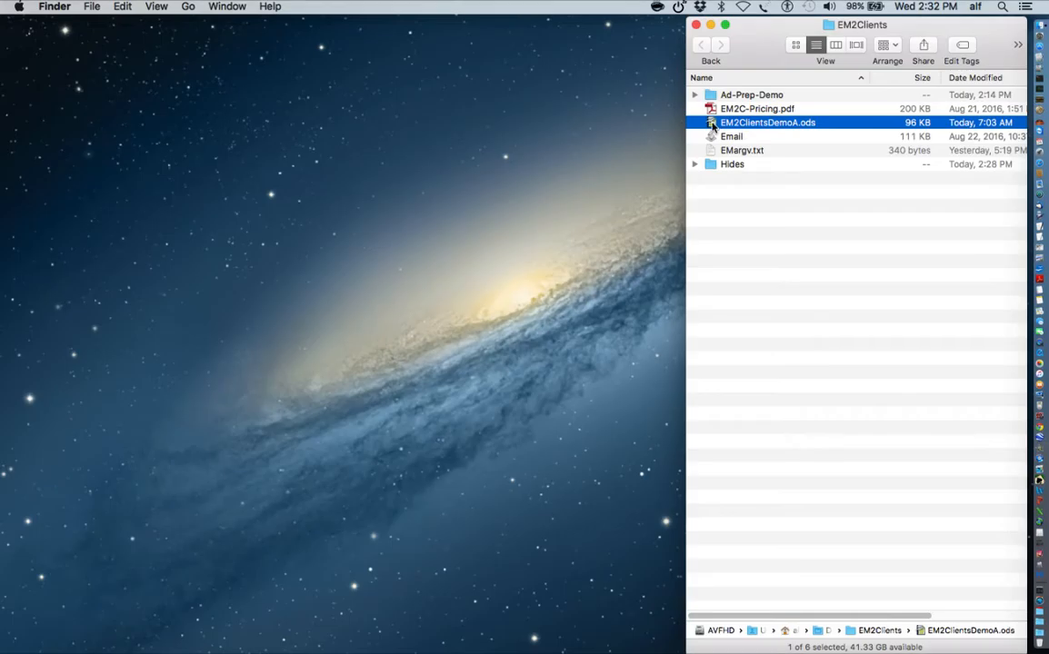
double_click(712, 125)
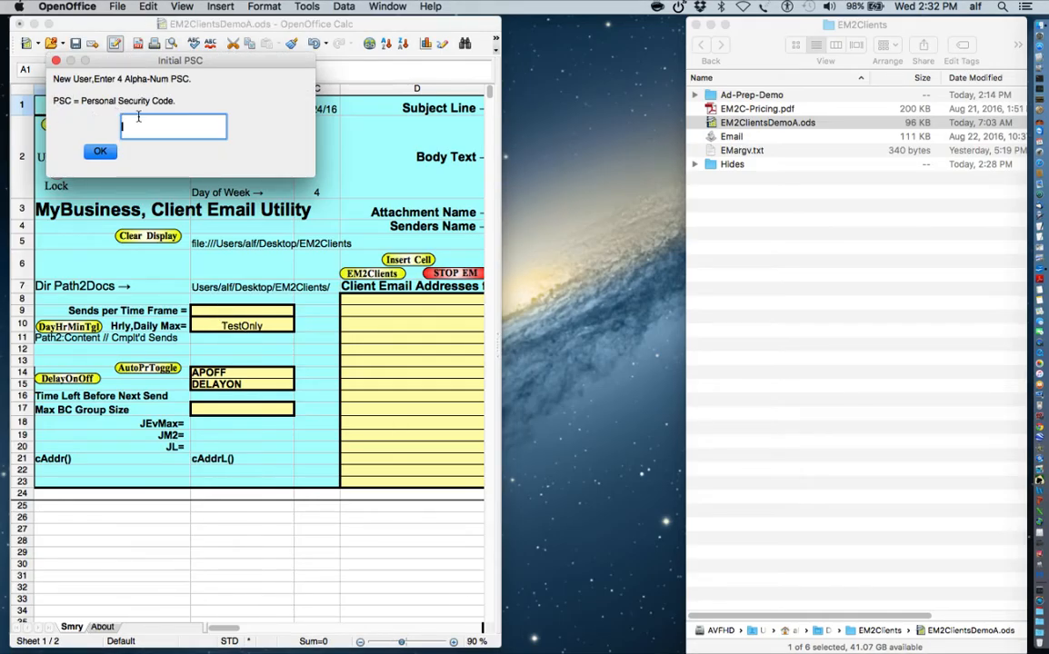
- Enter a new 4-character Personal Security Code, then dismiss the evaluation and quota-reset notices
type("fc")
key("Return")
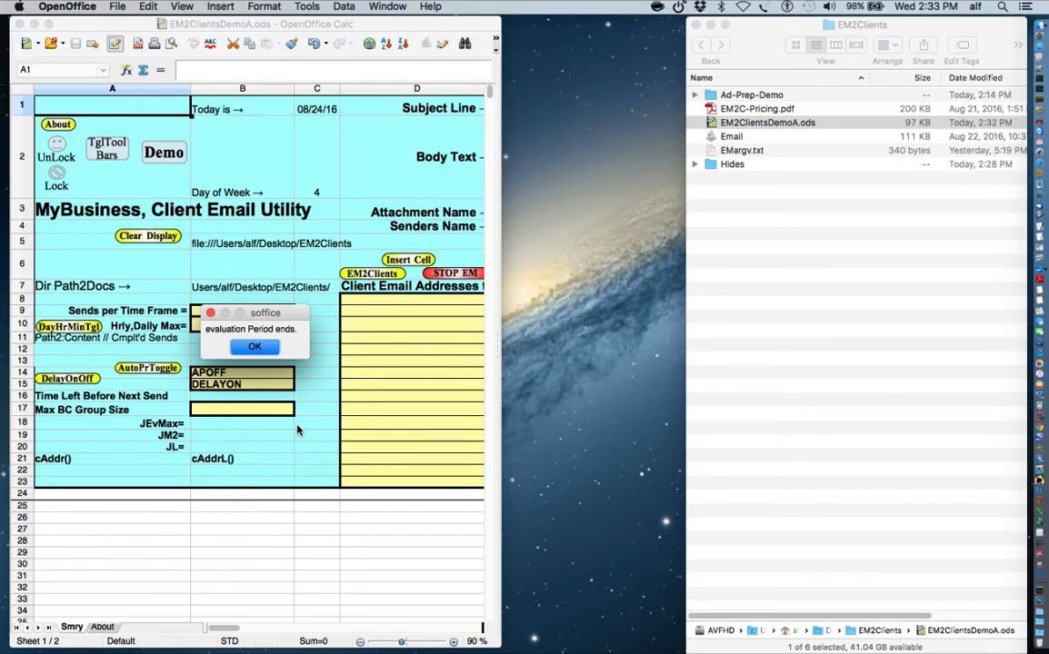
left_click(254, 349)
left_click(257, 348)
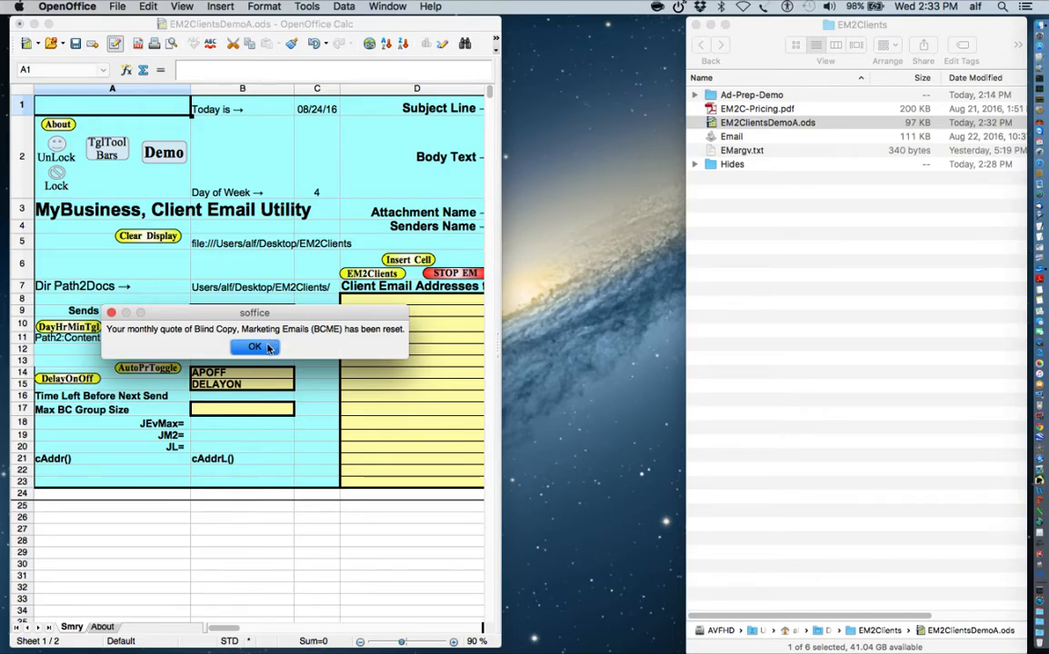
left_click(254, 346)
- Widen the Calc window to reveal the Subject Line fields and columns E through G
left_click_drag(499, 648, 878, 591)
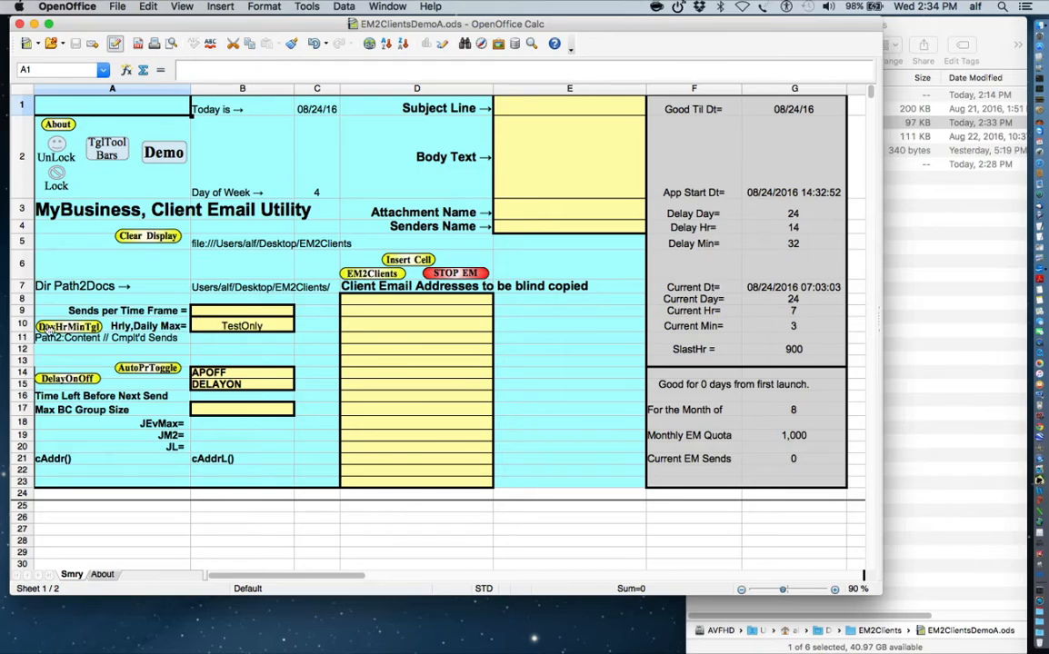
left_click(71, 327)
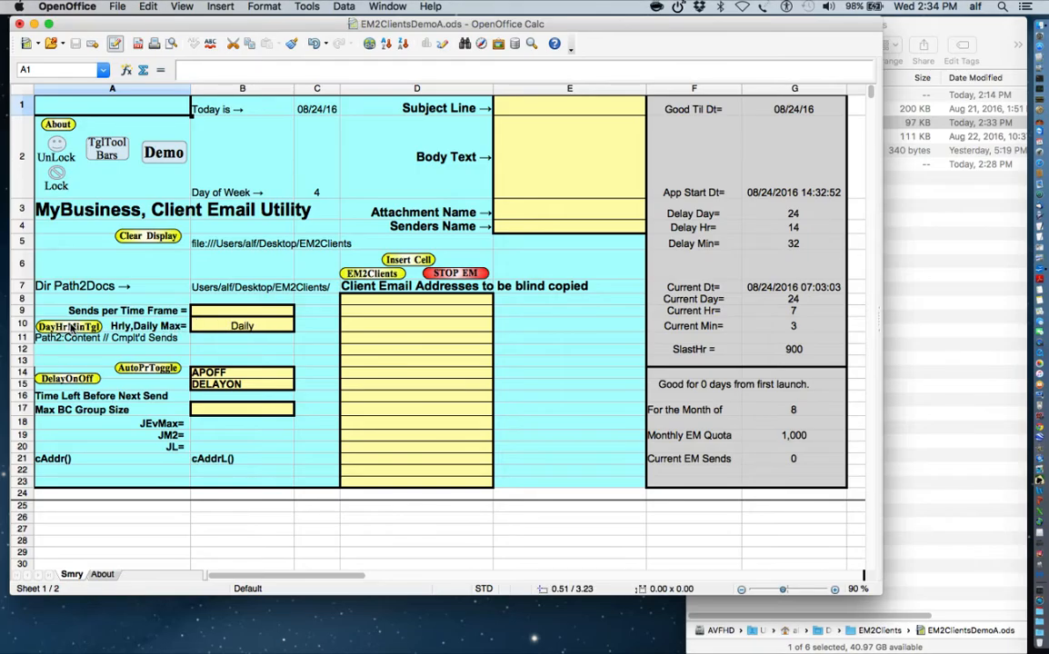
left_click(71, 328)
left_click(70, 327)
left_click(71, 327)
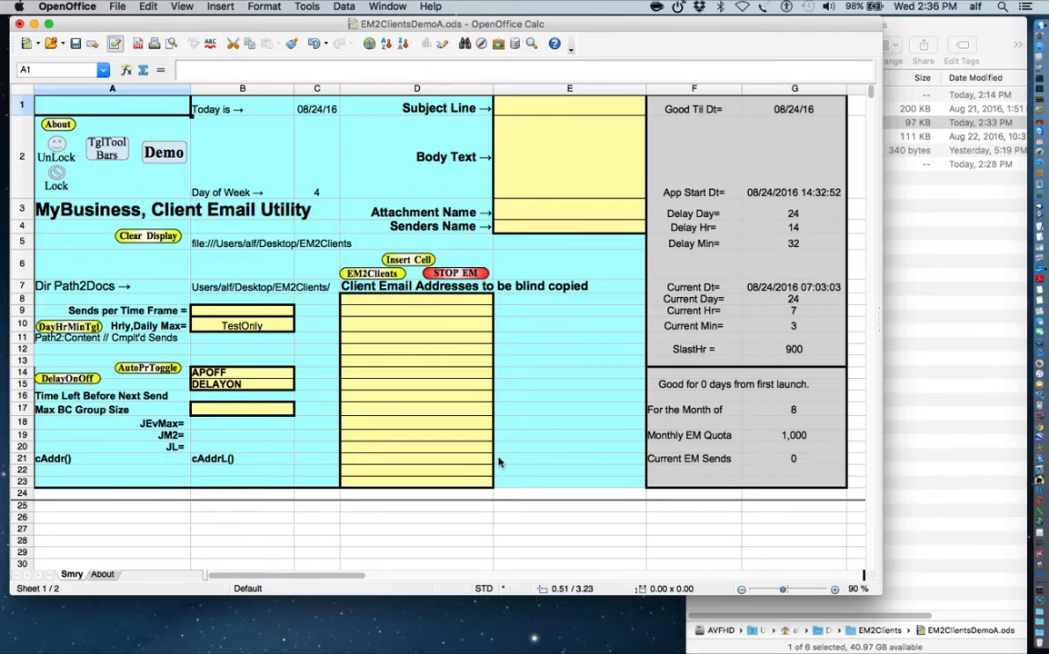
- Run the Demo to fill in a sample subject, body, MichTours.jpg attachment and client addresses
left_click(168, 154)
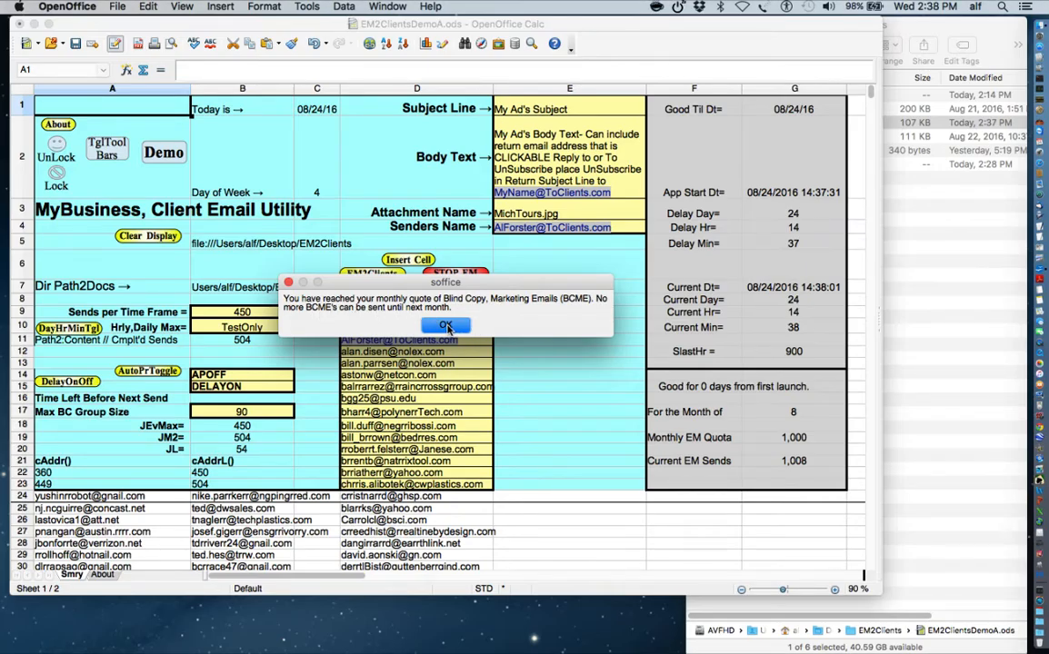
- Dismiss both monthly quota warnings, the evaluation-ended notice and the quota-reset notice
left_click(447, 328)
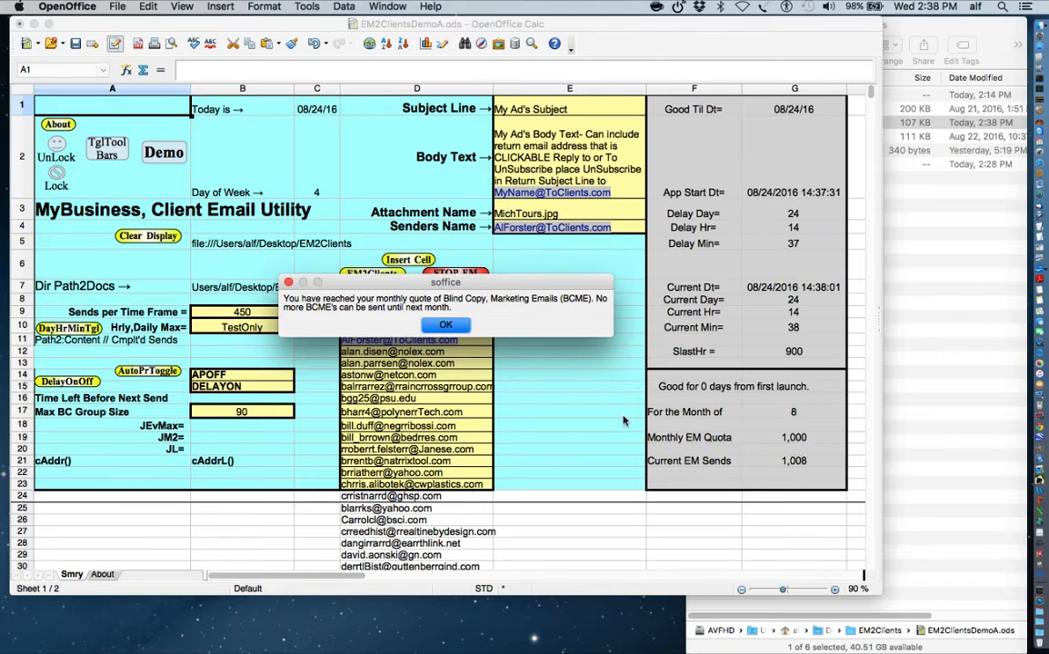
left_click(443, 325)
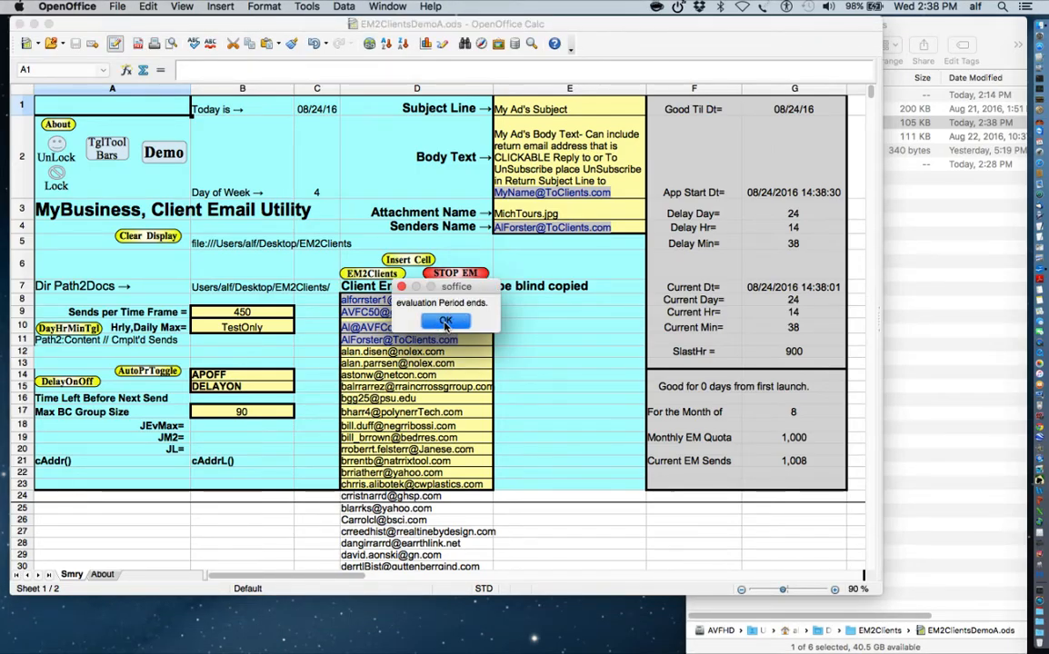
left_click(446, 323)
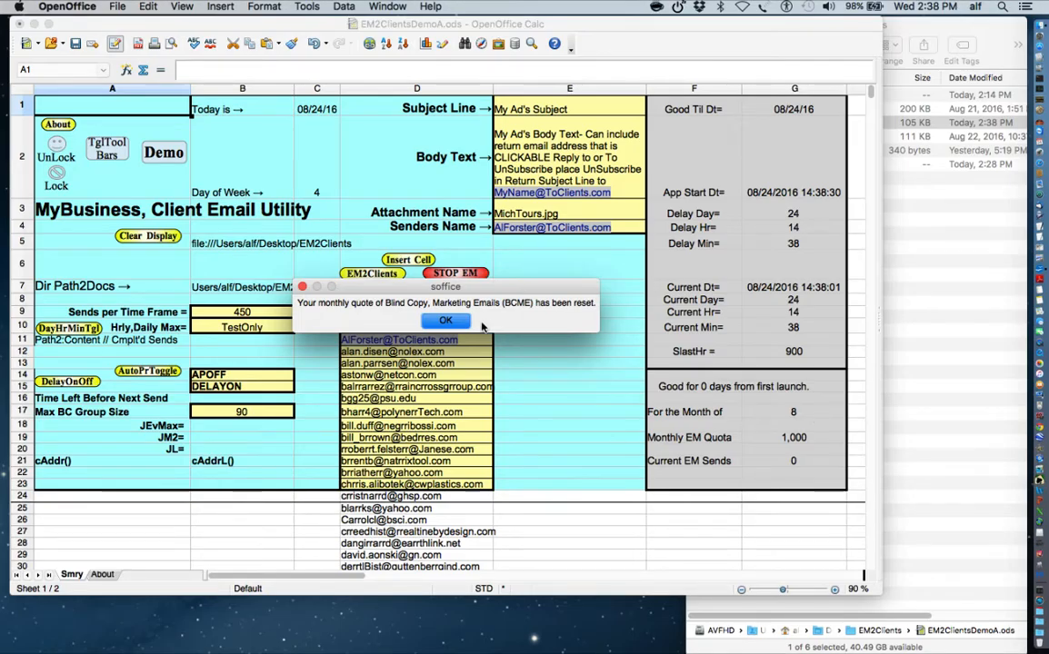
left_click(452, 324)
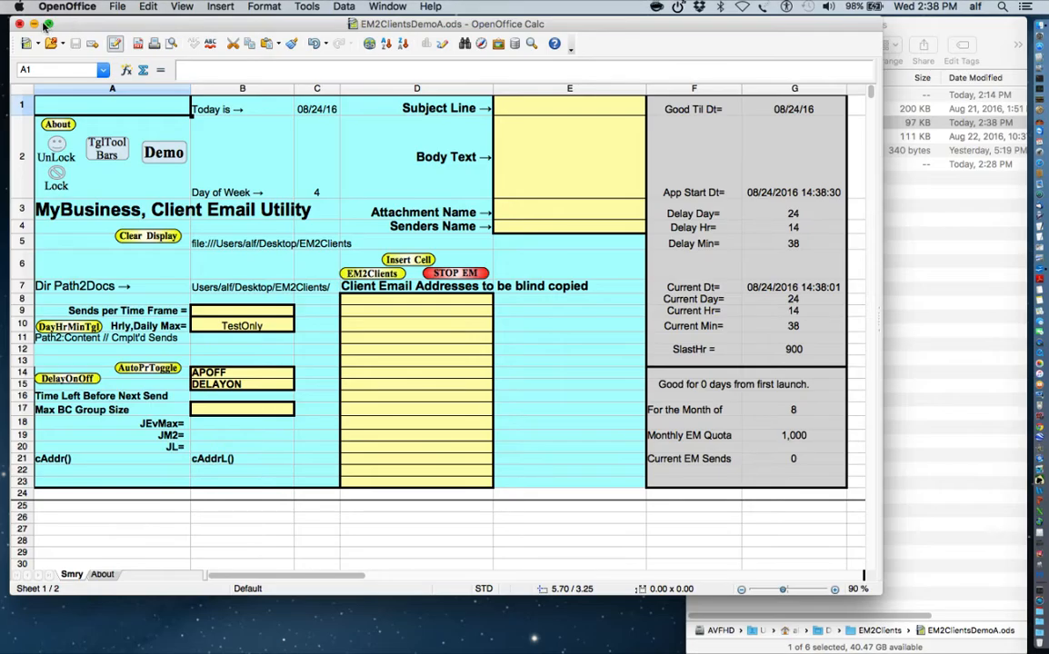
left_click(65, 8)
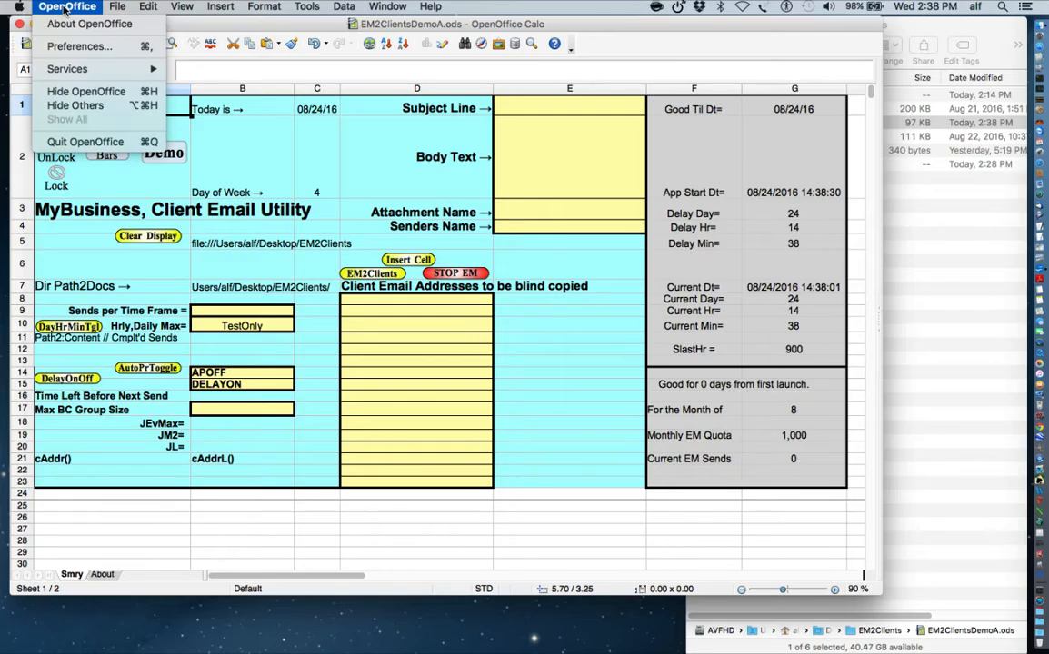
- Quit OpenOffice, expand the Ad-Prep-Demo folder in Finder and select 00MichTours.ods
left_click(73, 143)
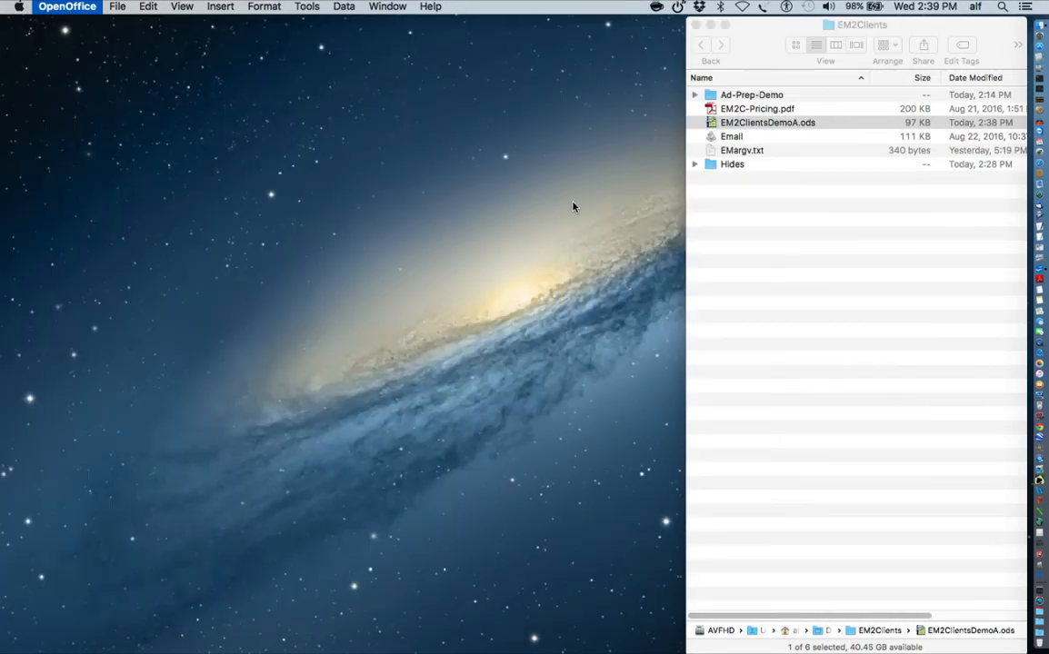
left_click(787, 208)
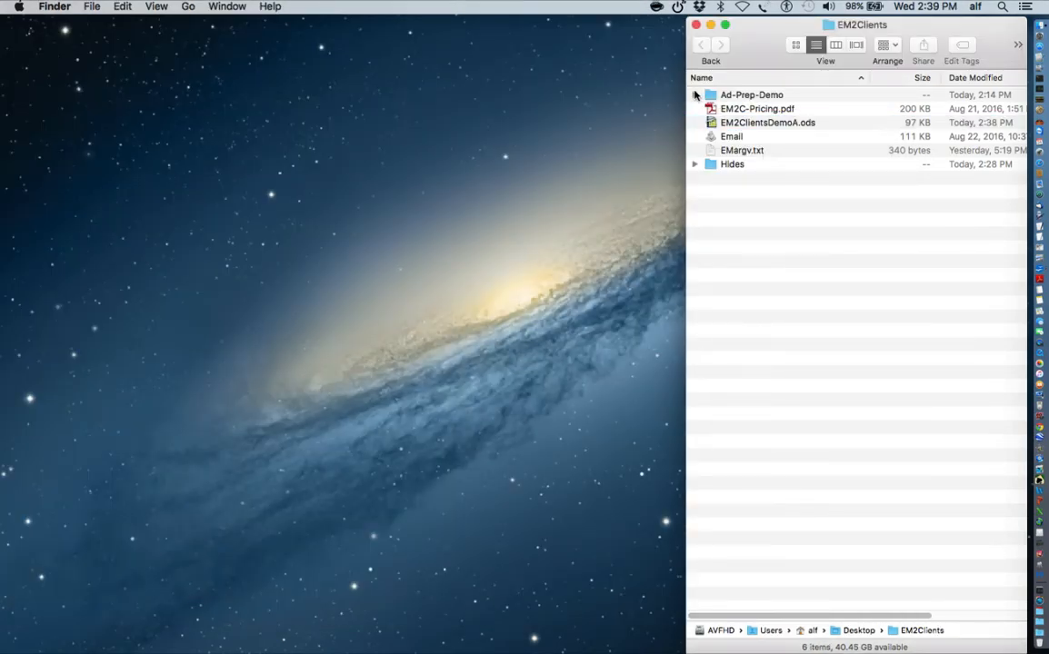
left_click(695, 94)
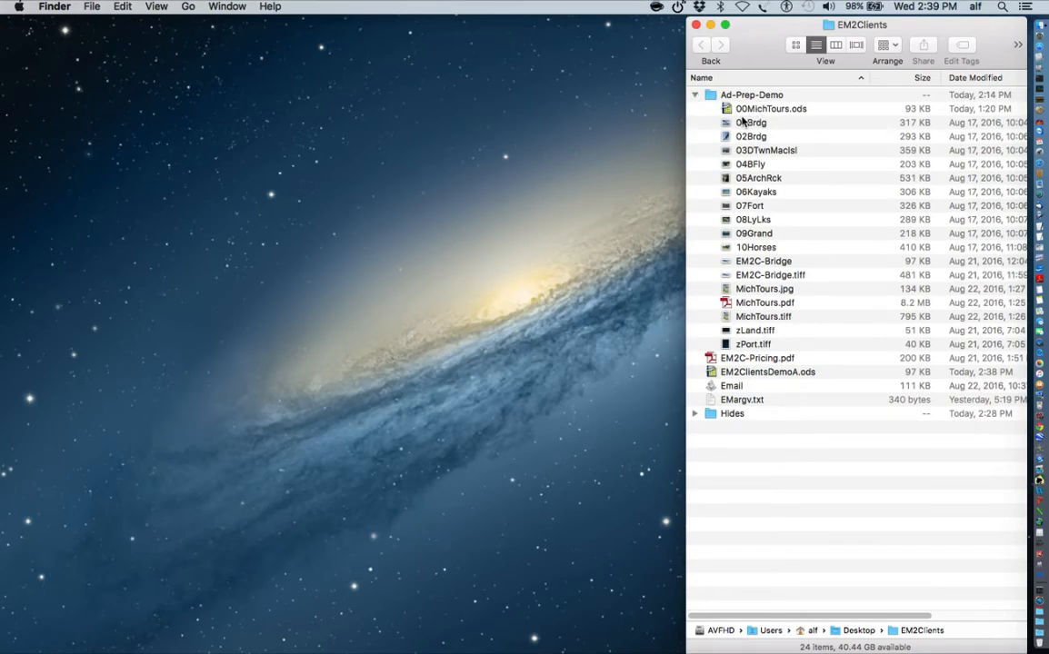
left_click(729, 111)
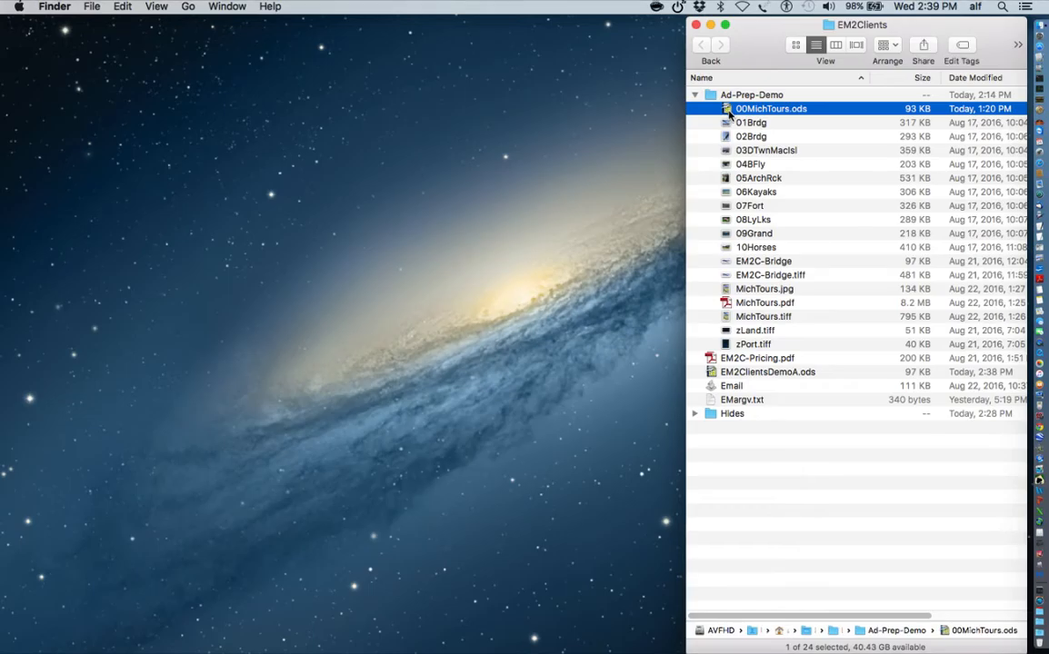
- Open 00MichTours.ods in Calc and narrow its window so the Finder file list stays visible
double_click(729, 111)
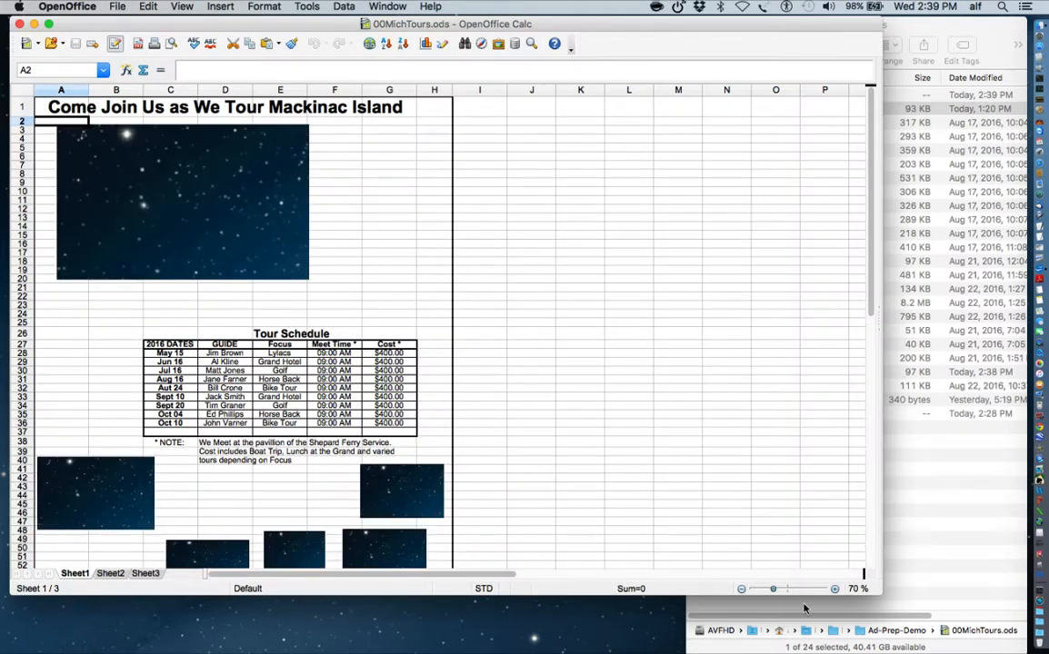
left_click_drag(875, 590, 627, 653)
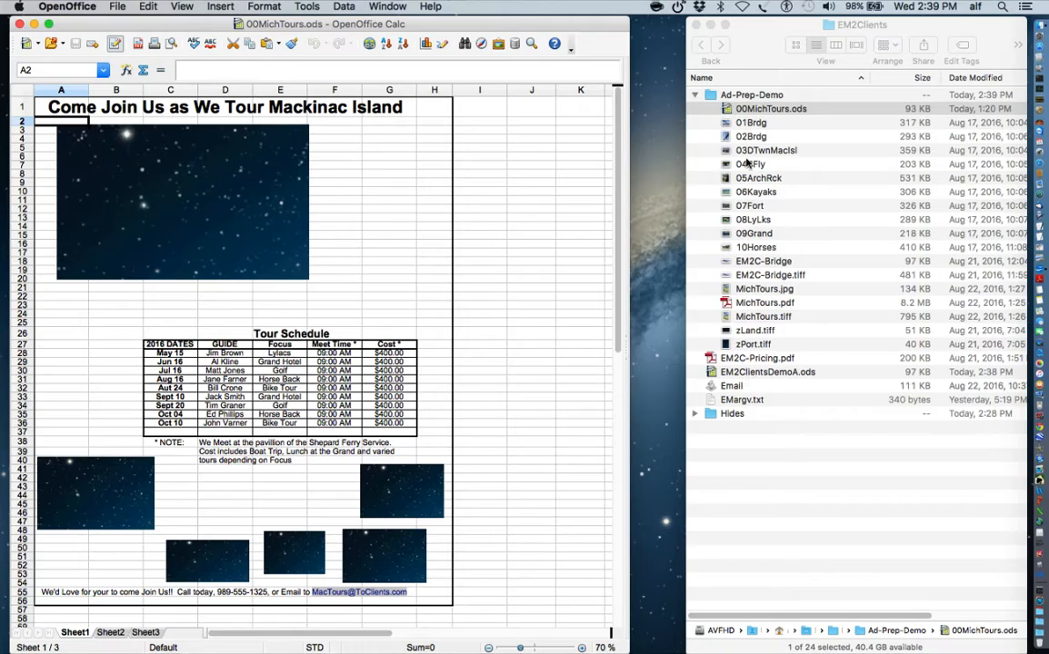
left_click(800, 47)
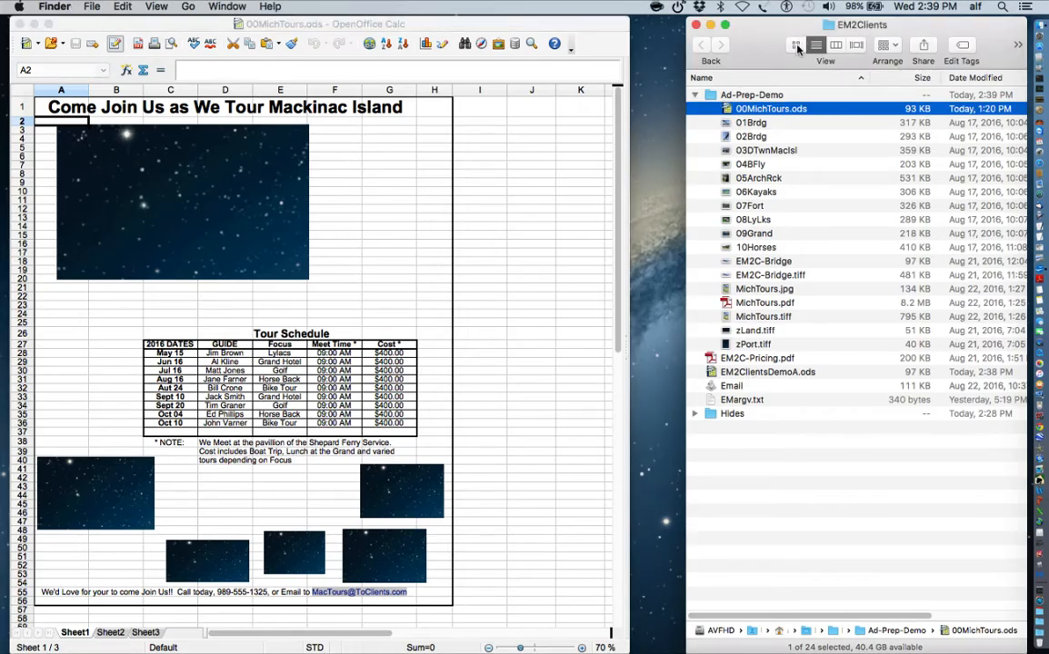
left_click(796, 47)
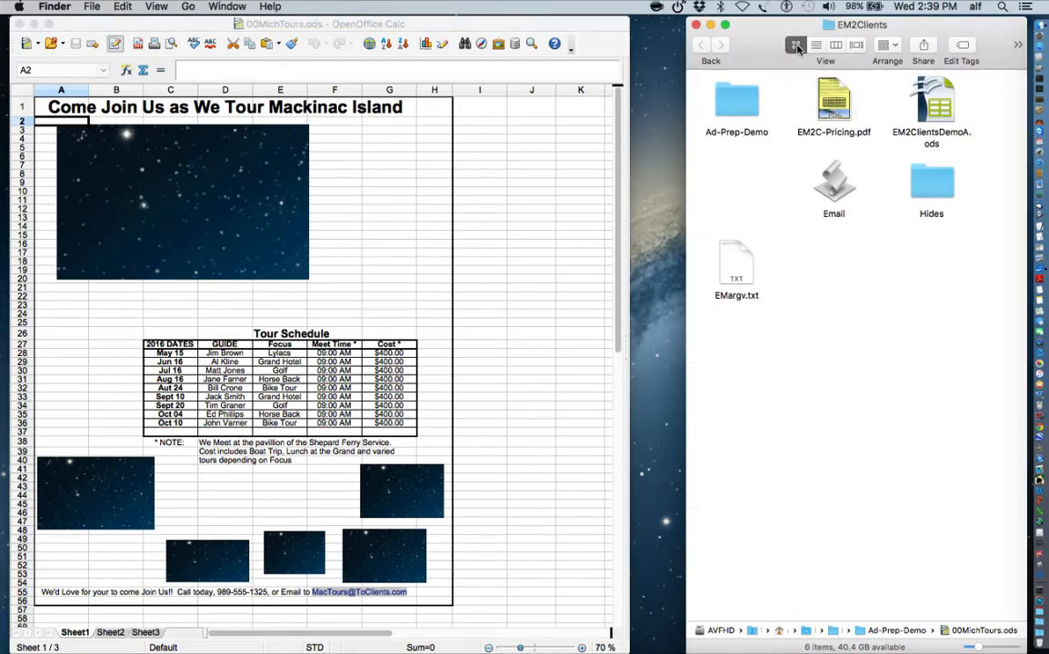
- Show the Ad-Prep-Demo folder's island photos as Finder thumbnails, then return to the flyer's title cell
double_click(744, 95)
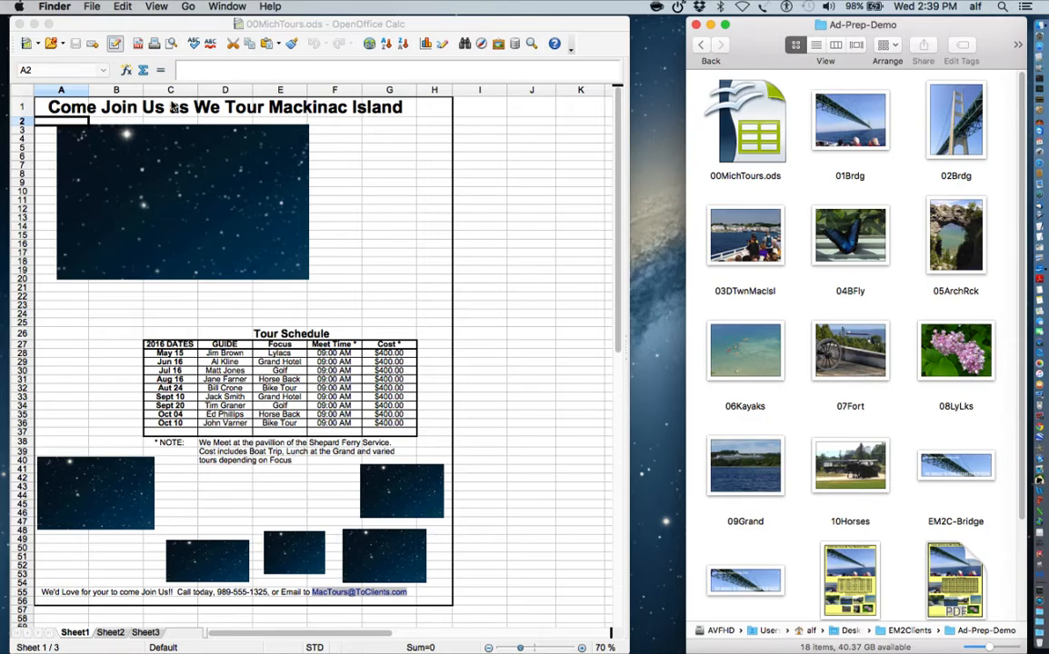
left_click(211, 110)
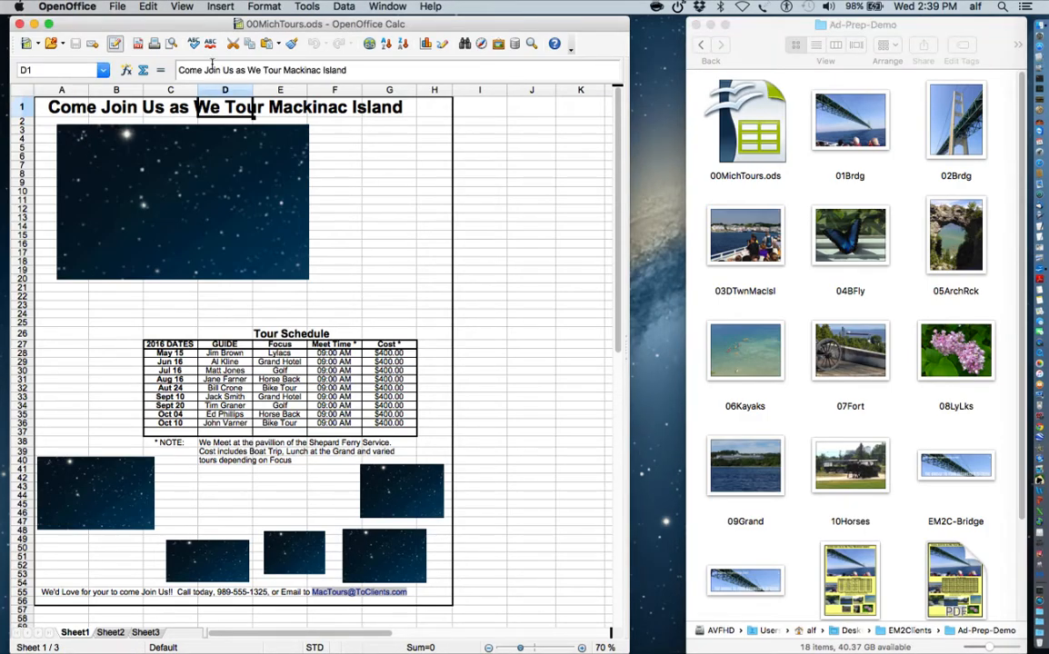
- Turn on the Text Formatting toolbar via View > Toolbars
left_click(183, 7)
mouse_move(191, 62)
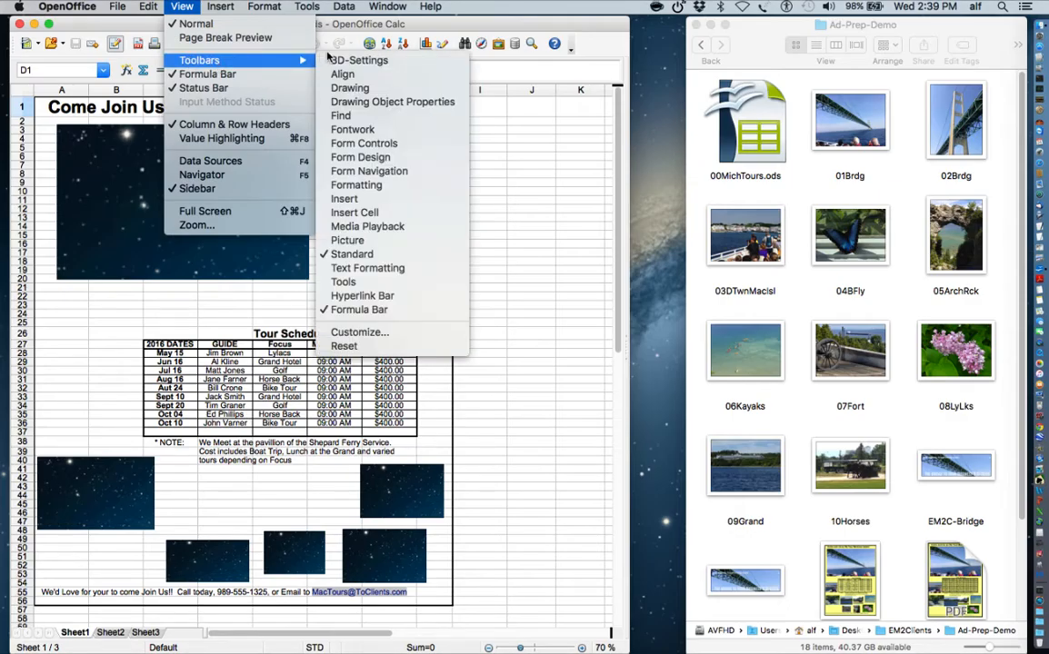
left_click(356, 269)
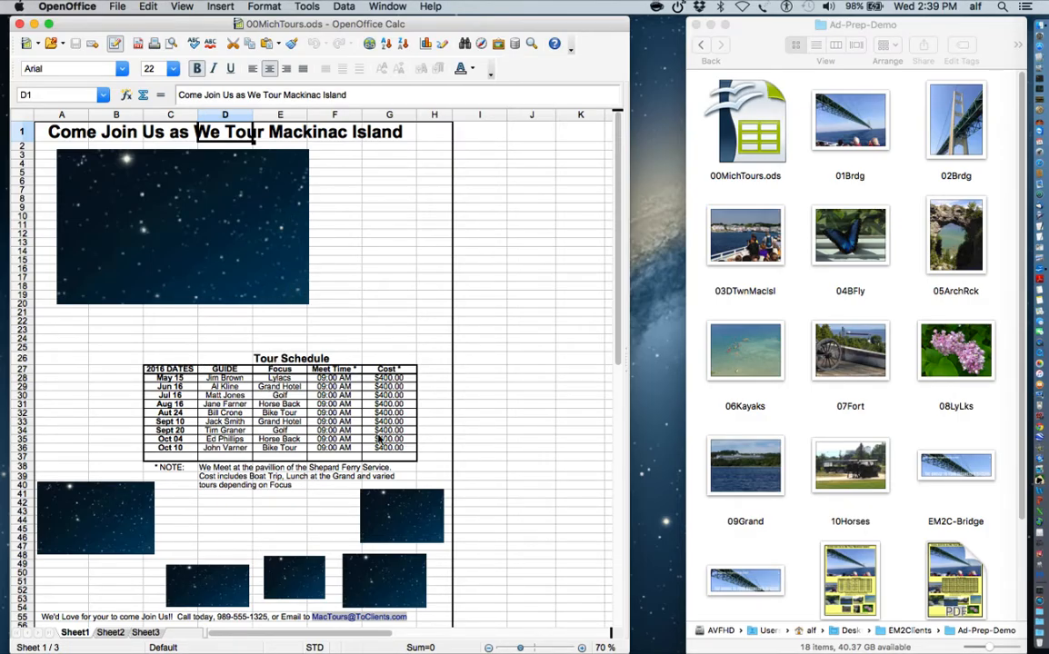
- Set the Default page style's background colour to yellow
left_click(266, 7)
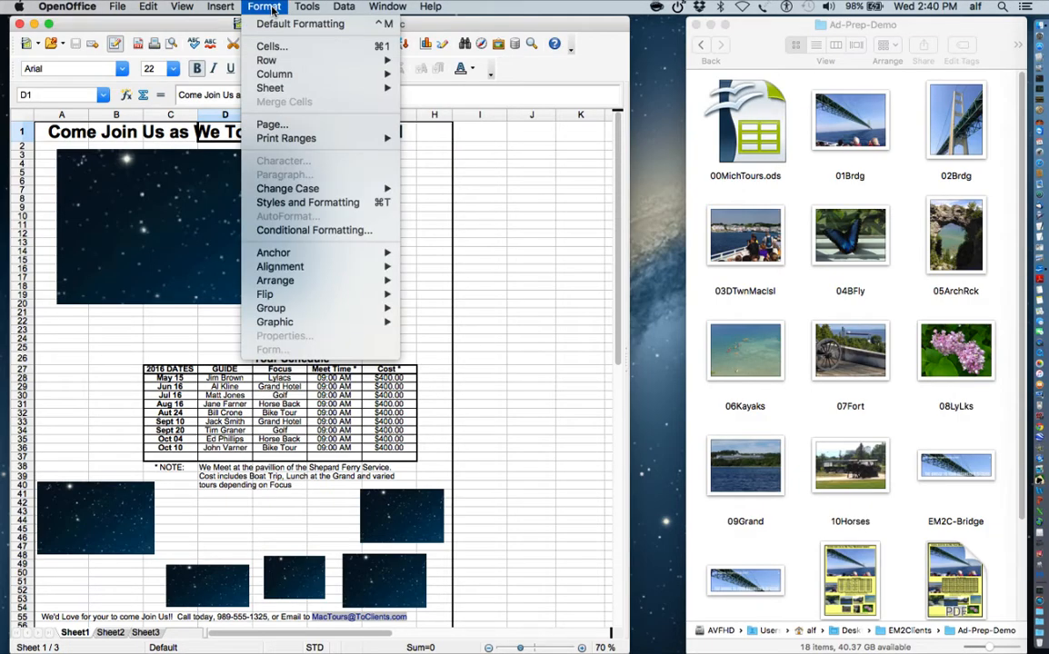
left_click(288, 126)
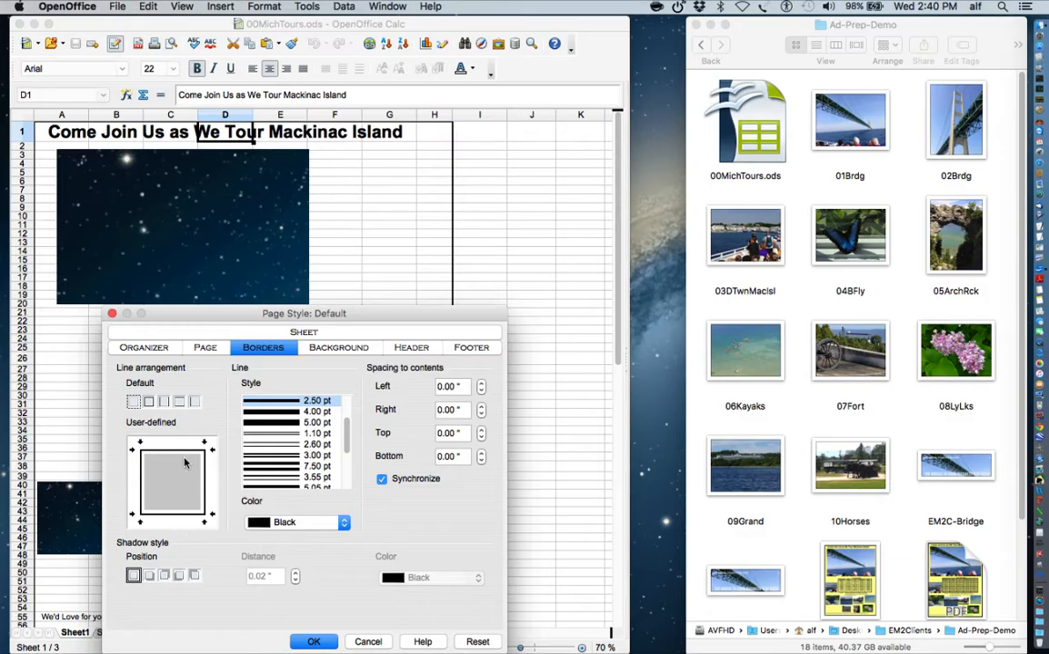
left_click(363, 348)
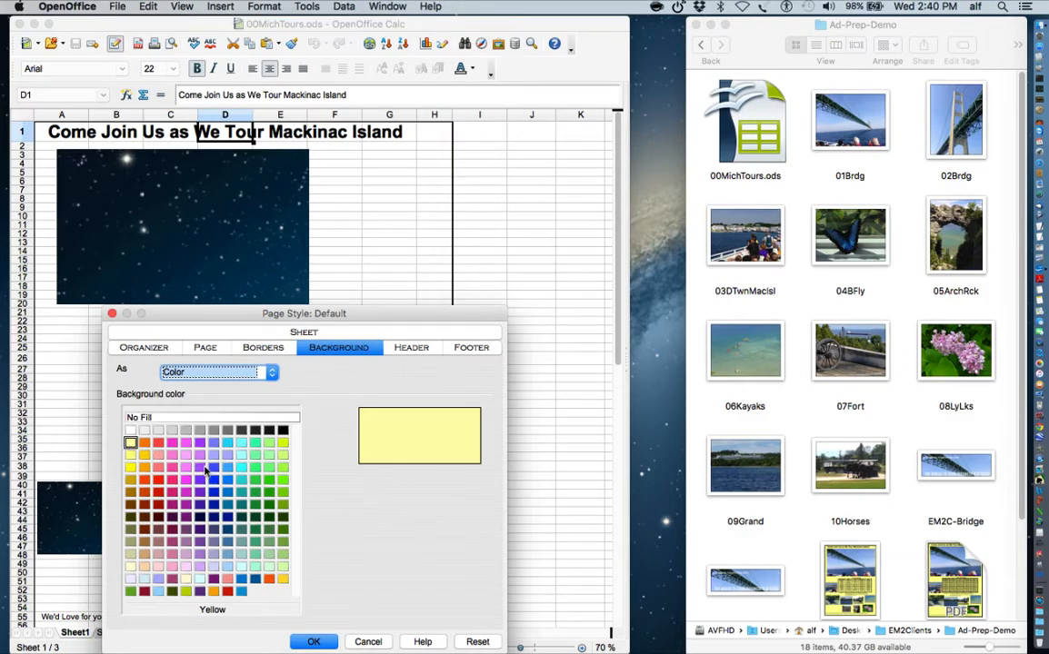
left_click(316, 642)
left_click(307, 641)
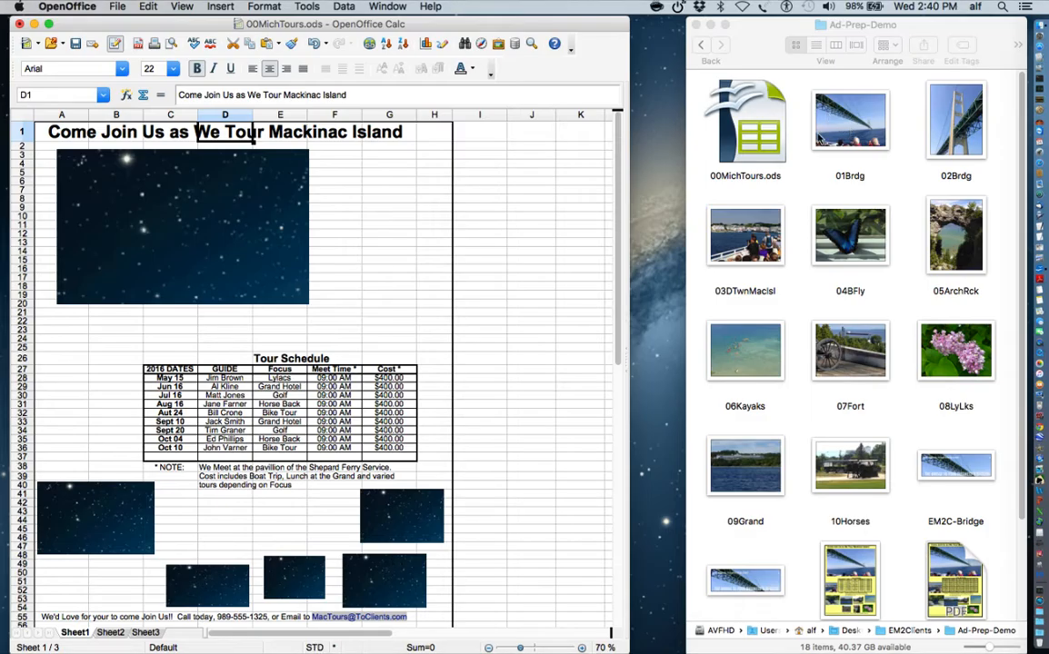
- Insert zLand.tiff among the lower photos and shrink it to about 1.69 by 1.1
scroll(779, 476, "down", 5)
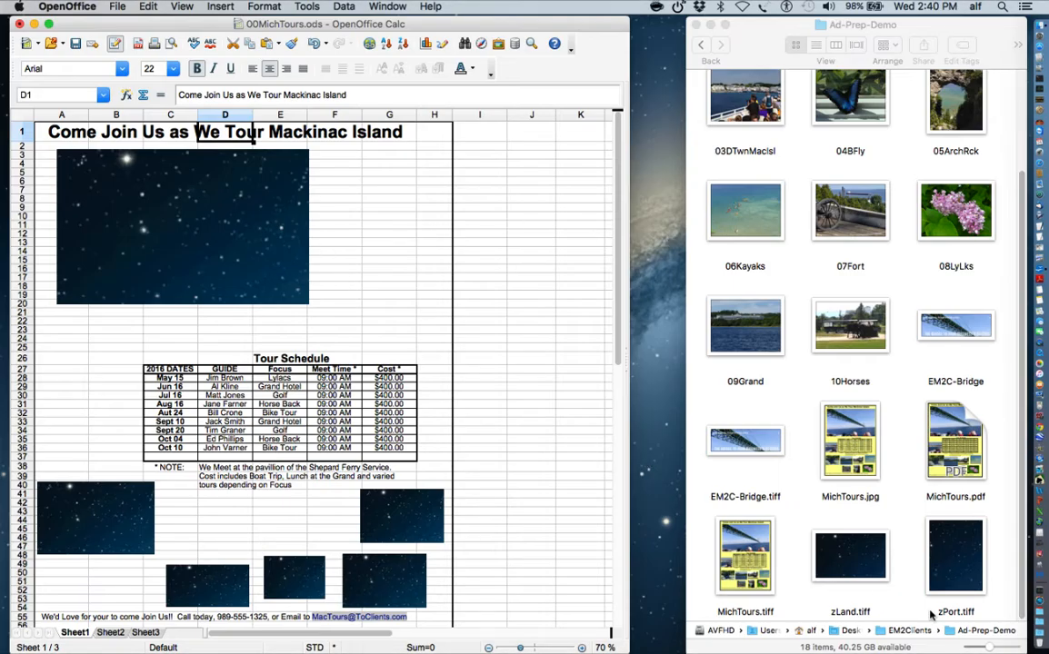
left_click(855, 562)
mouse_move(854, 562)
left_mouse_down()
mouse_move(637, 582)
mouse_move(474, 551)
mouse_move(250, 555)
mouse_move(160, 530)
left_mouse_up()
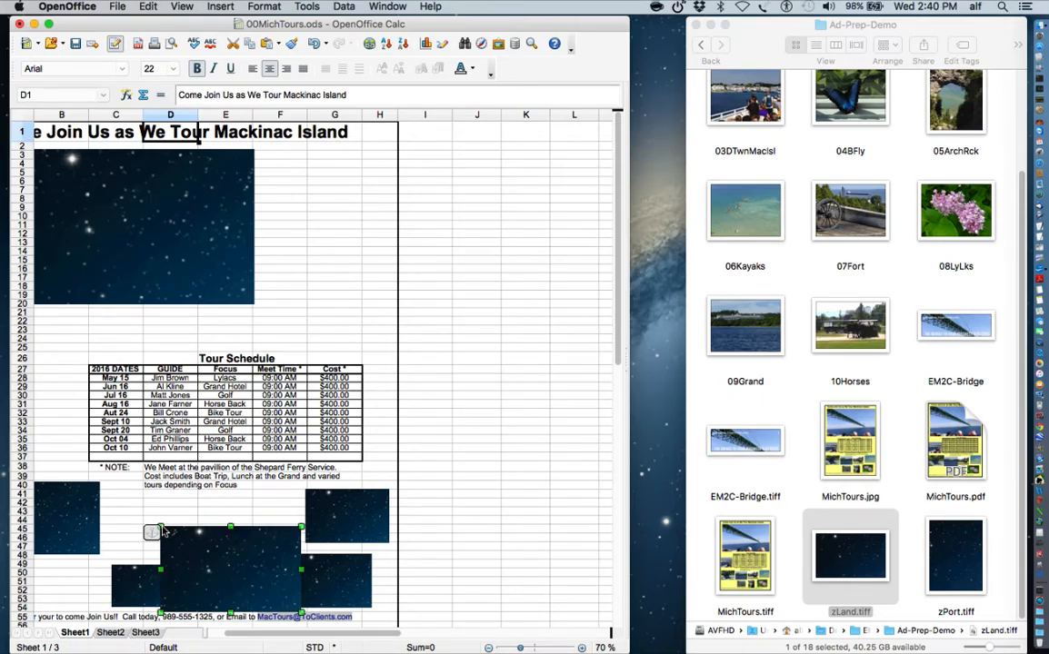
left_click_drag(224, 588, 185, 527)
left_click_drag(248, 573, 182, 563)
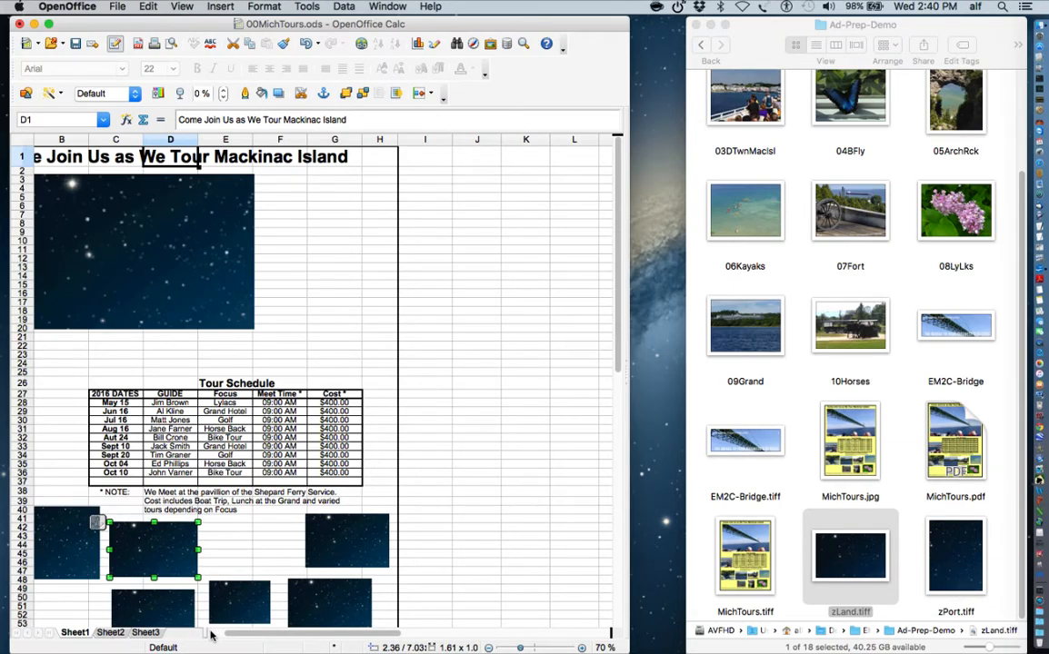
- Place the tall zPort.tiff picture to the left of the Tour Schedule table
scroll(211, 636, "left", 2)
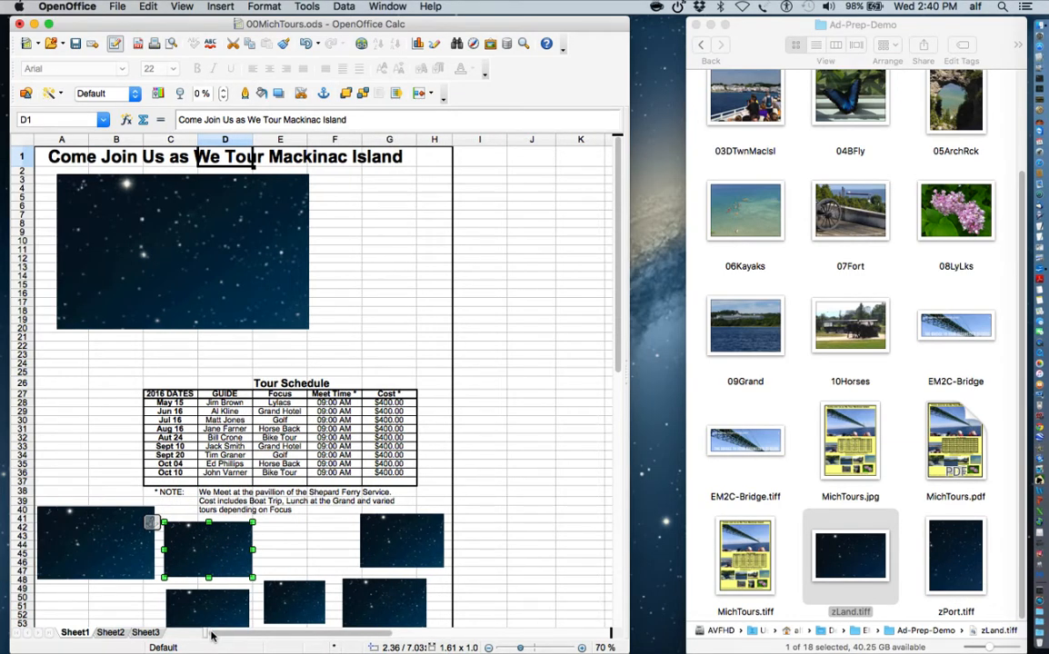
left_click(956, 556)
left_click_drag(956, 555, 70, 411)
left_click_drag(110, 444, 92, 417)
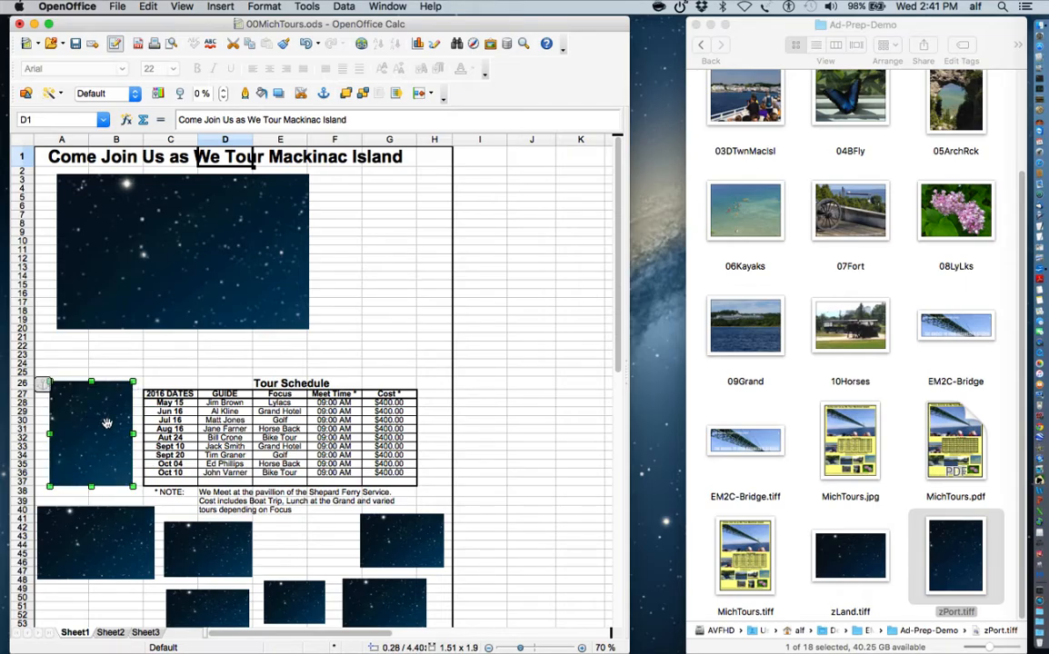
left_click(511, 287)
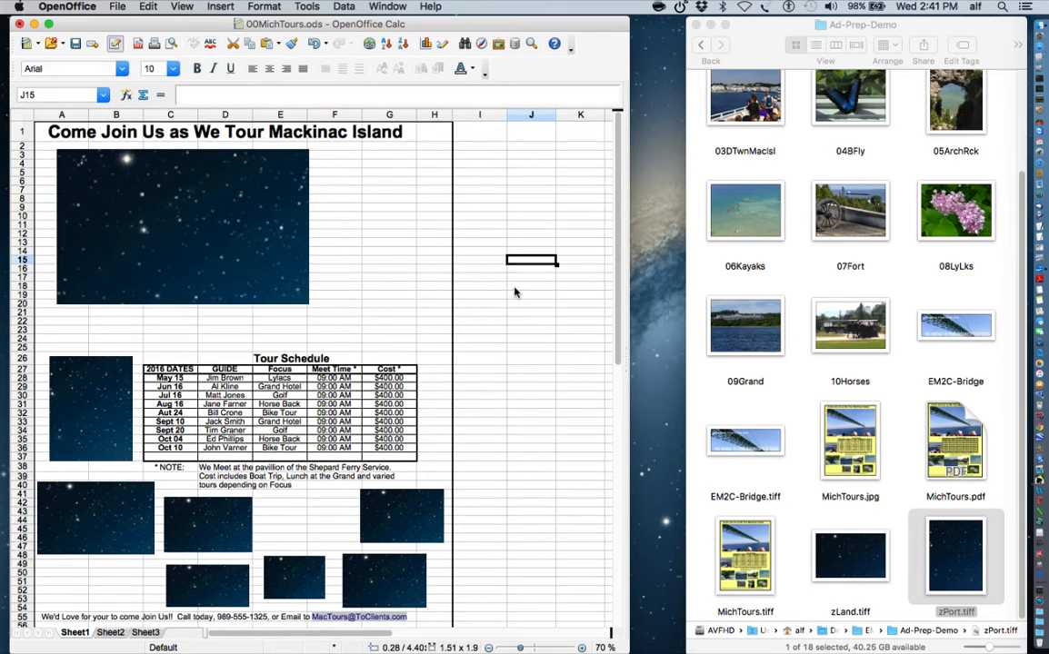
left_click(1026, 95)
scroll(996, 109, "up", 3)
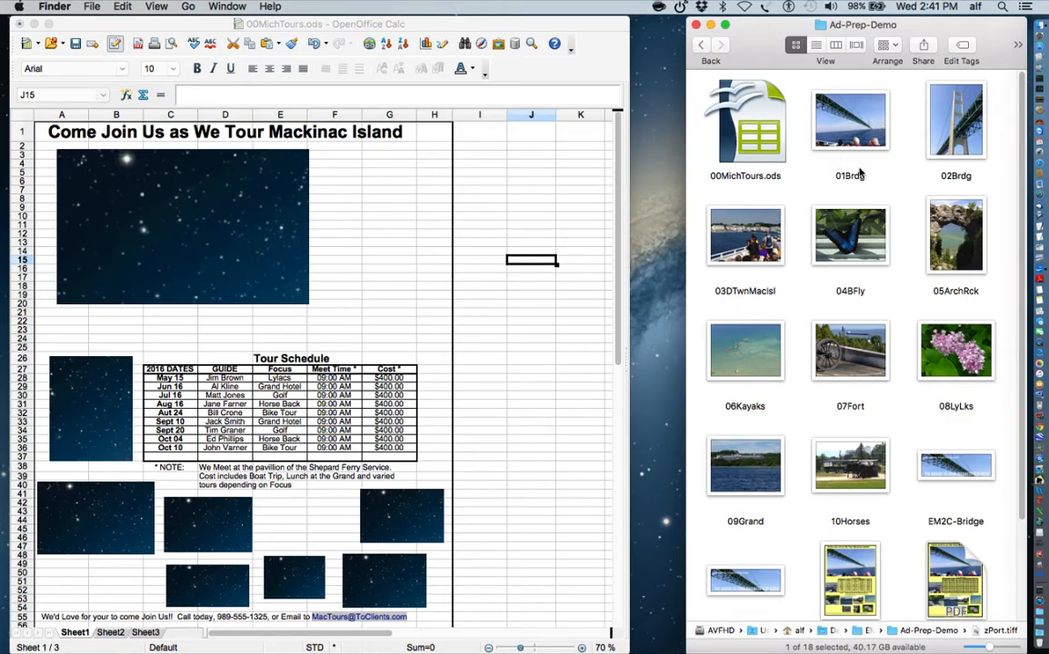
- Drop 01Brdg onto the large starfield placeholder and enlarge it across the ad width
left_click(867, 124)
left_click_drag(866, 125, 242, 211)
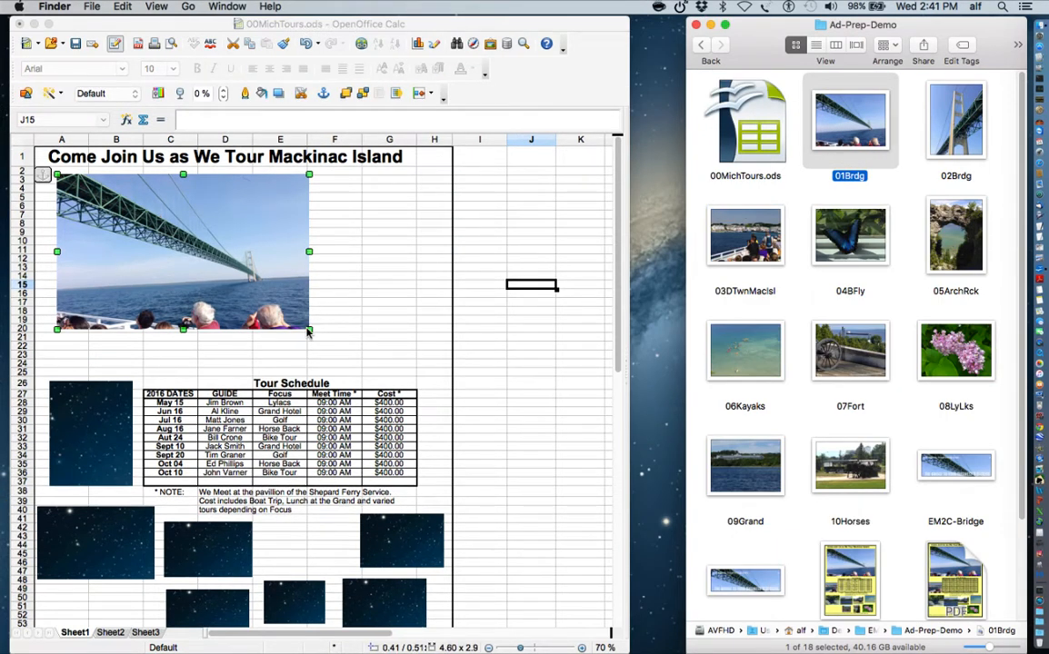
left_click_drag(309, 334, 440, 373)
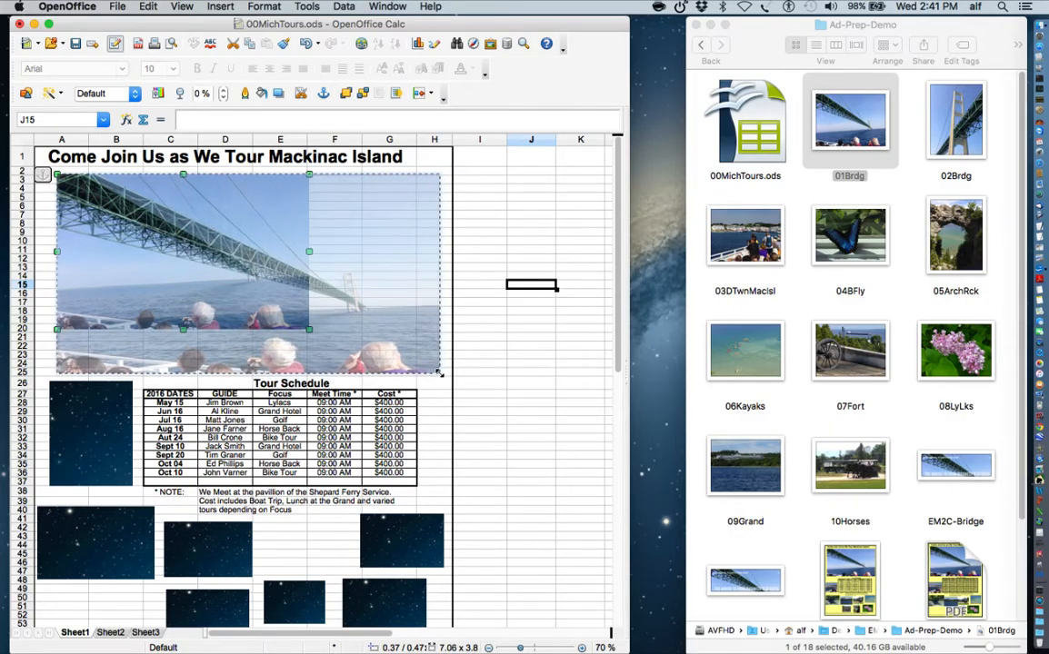
- Place 05ArchRck over the small placeholder beside the Tour Schedule
left_click(766, 246)
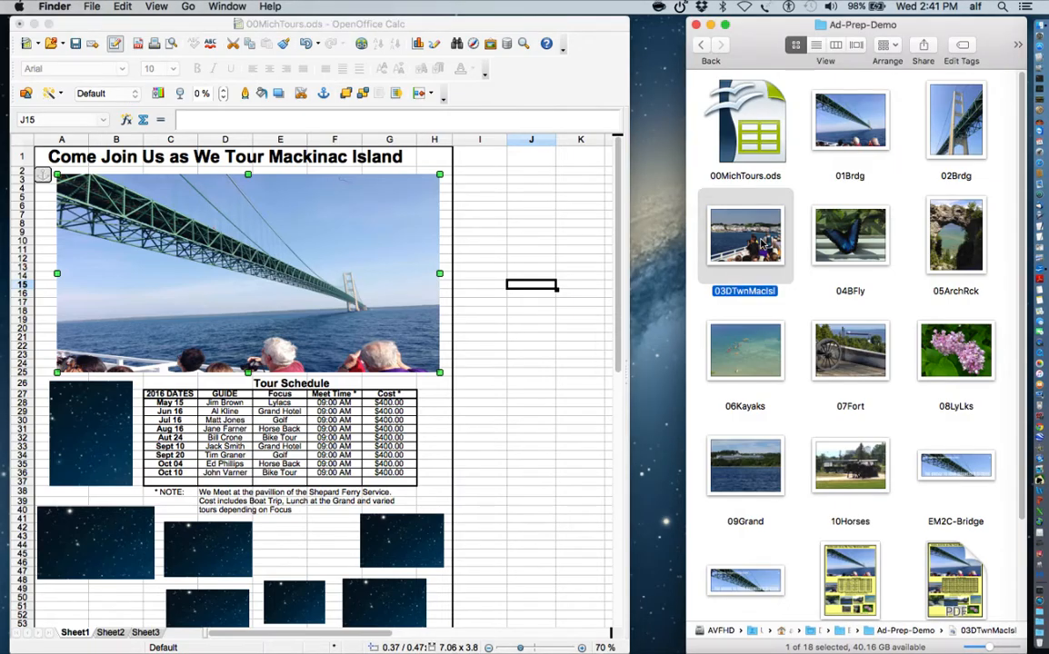
left_click(951, 245)
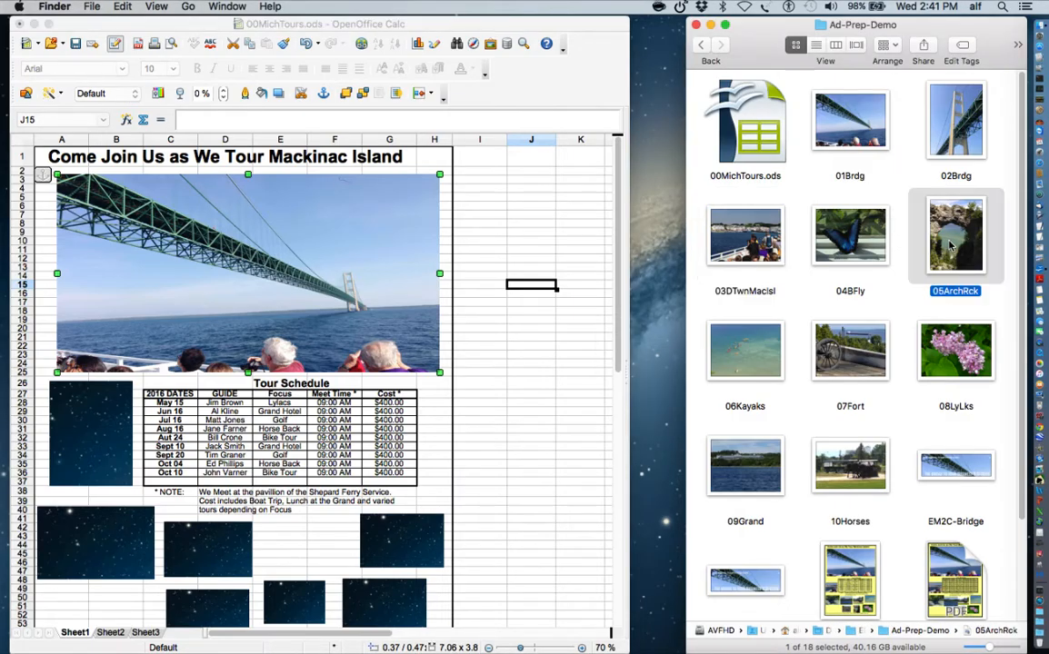
left_click_drag(952, 245, 89, 440)
left_click(528, 406)
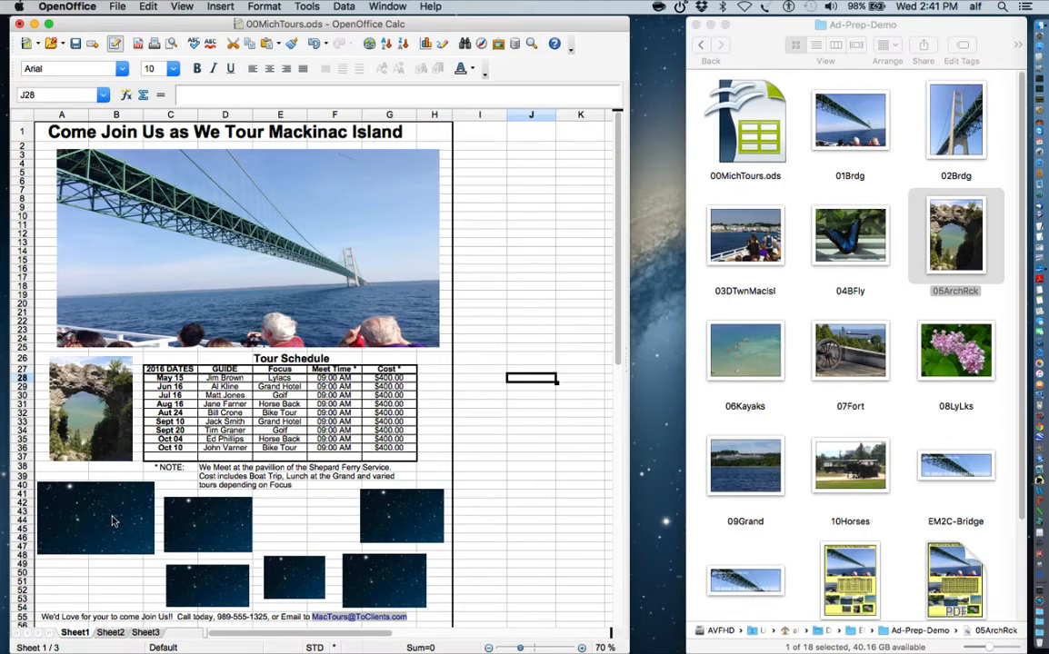
- Drop the town, butterfly and lilac photos onto the lower-left placeholders
left_click_drag(752, 247, 114, 530)
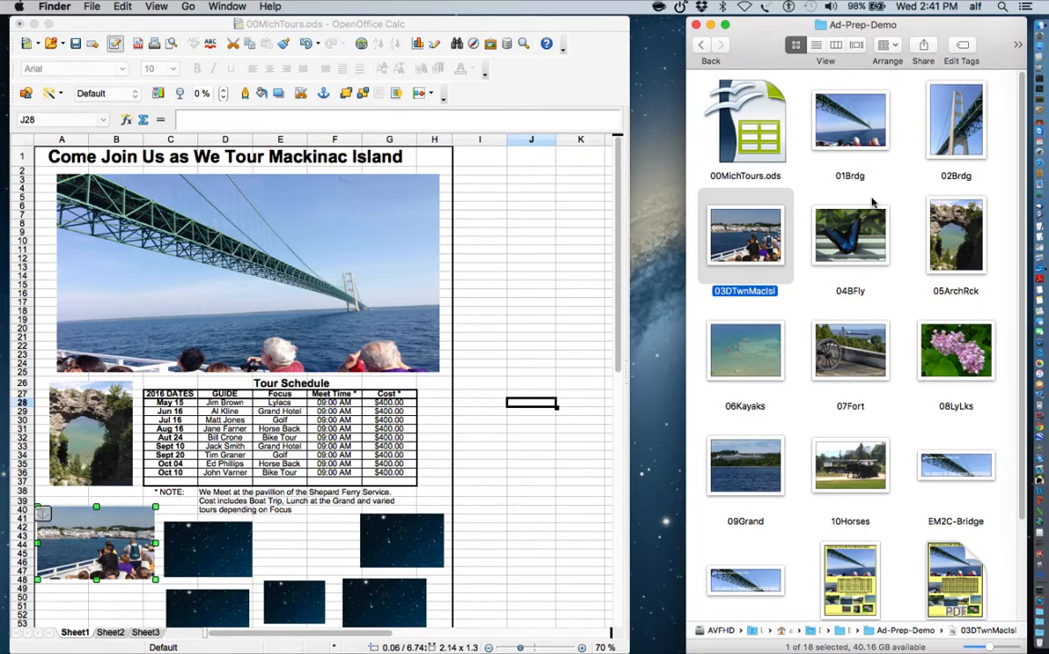
left_click_drag(849, 235, 164, 518)
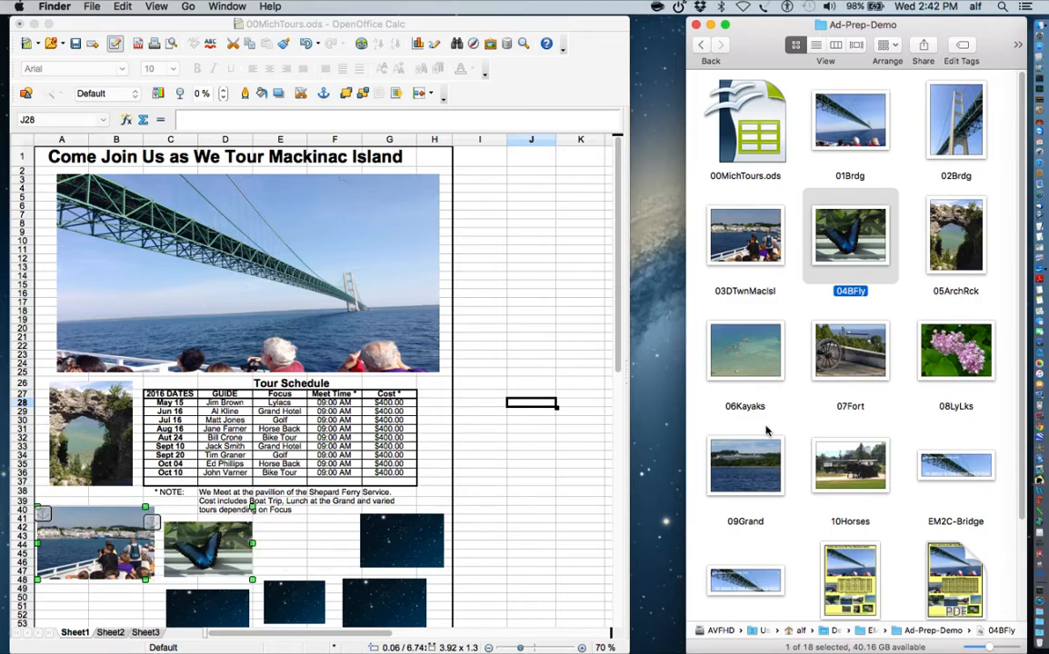
left_click_drag(959, 357, 300, 515)
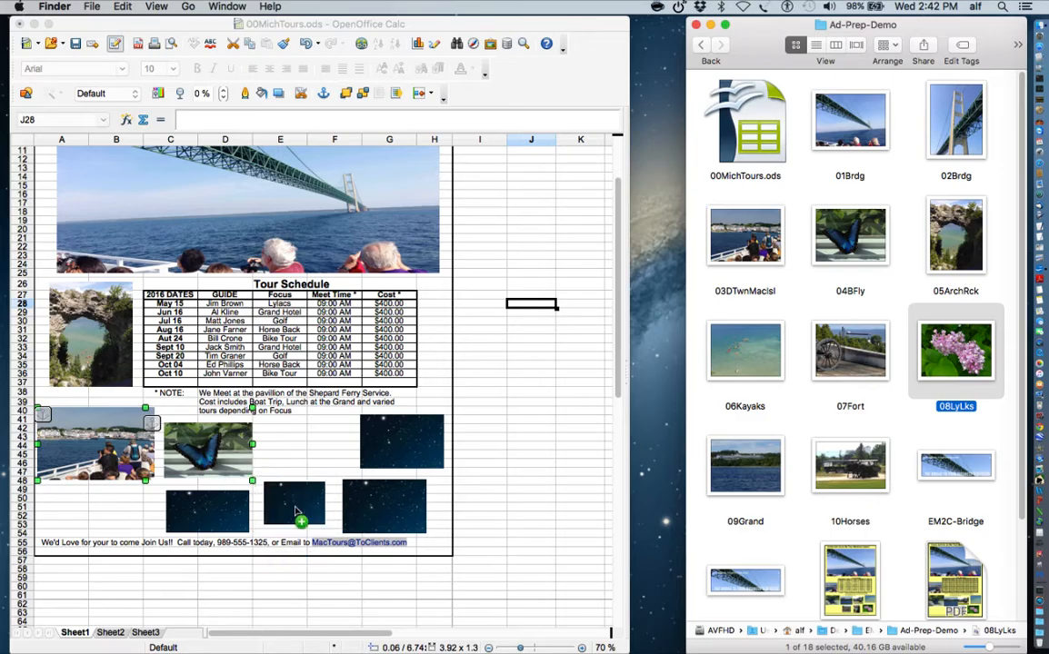
left_click(535, 421)
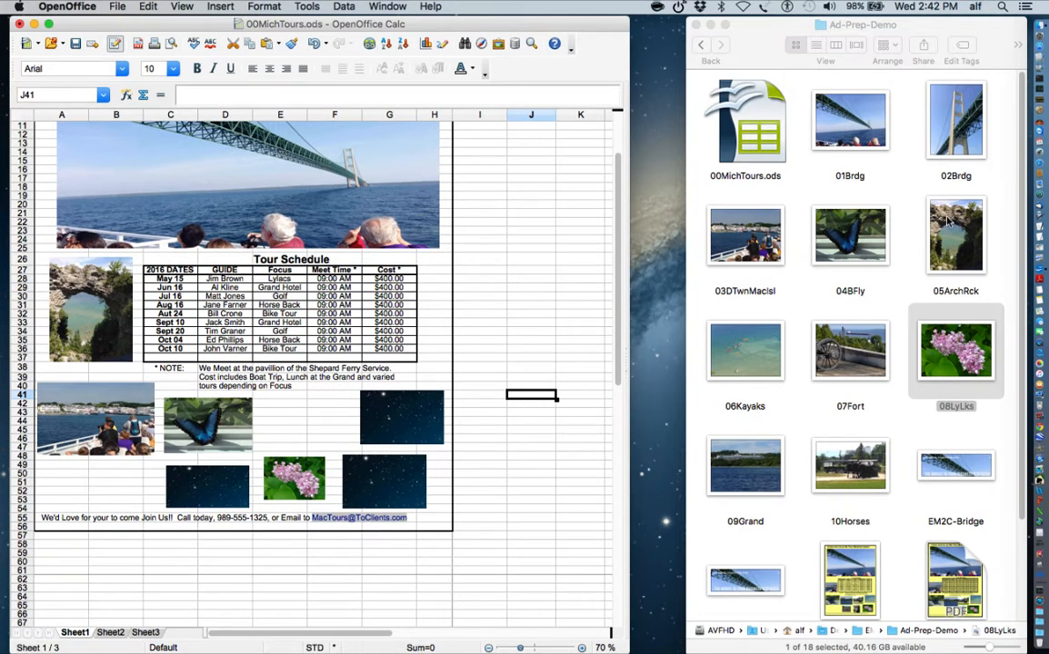
- Fill the remaining lower placeholders with the fort, horses and 06Kayaks photos
left_click_drag(863, 342, 404, 414)
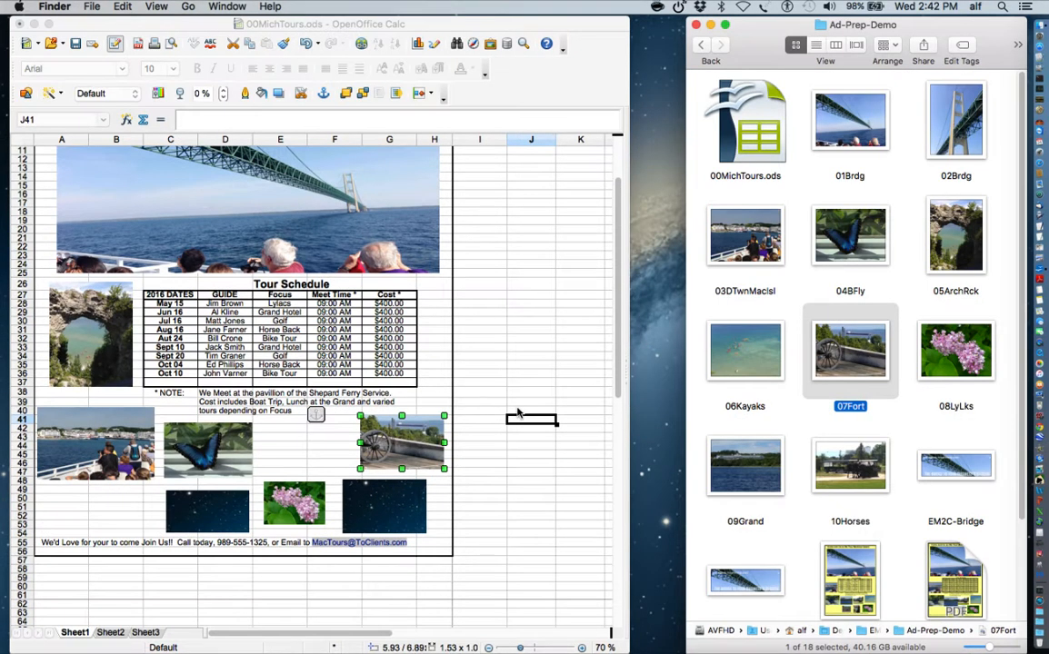
left_click_drag(853, 468, 312, 501)
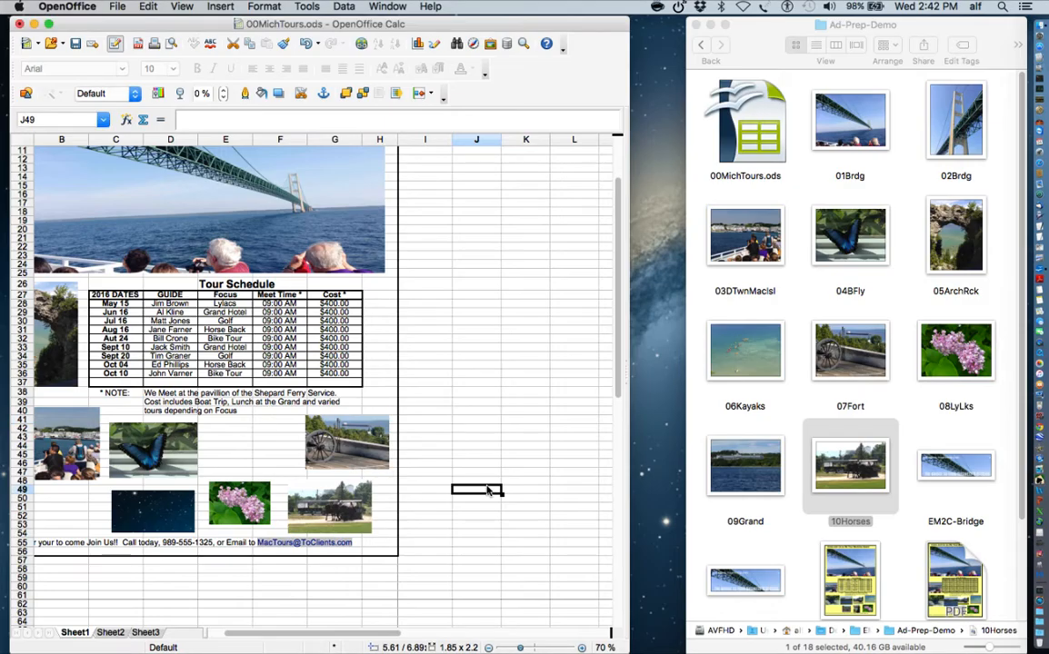
left_click(486, 491)
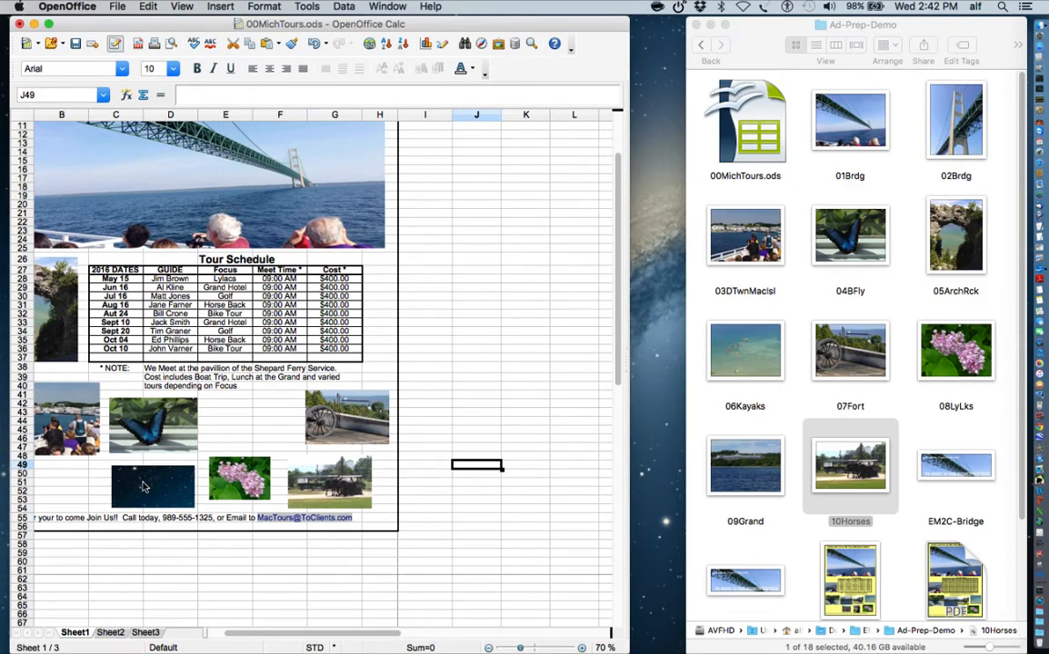
left_click(762, 354)
left_click_drag(762, 354, 166, 491)
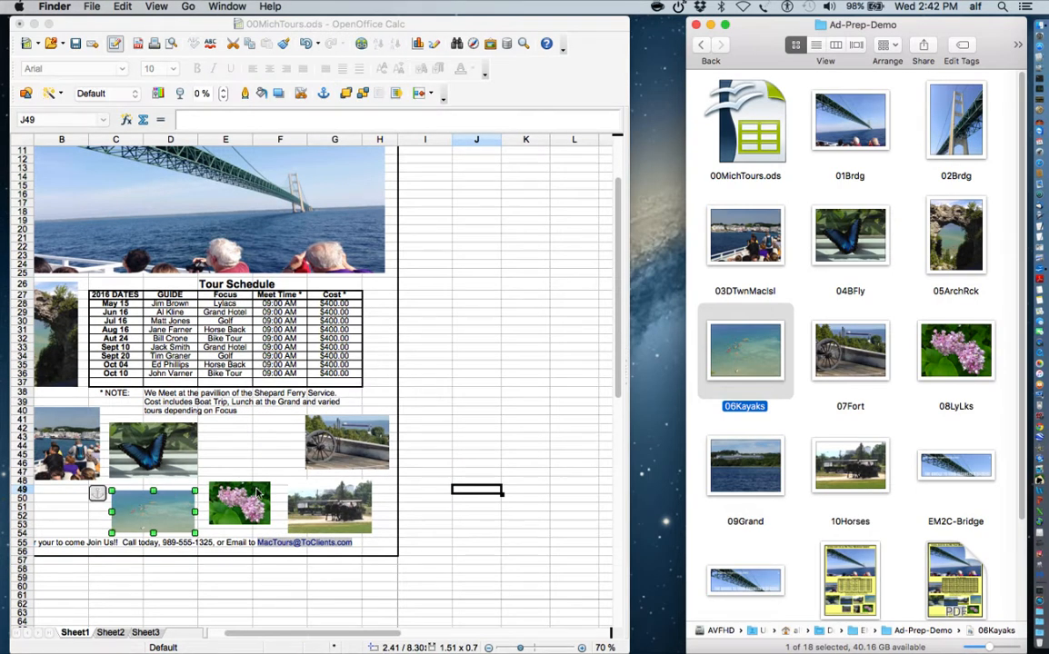
left_click(259, 450)
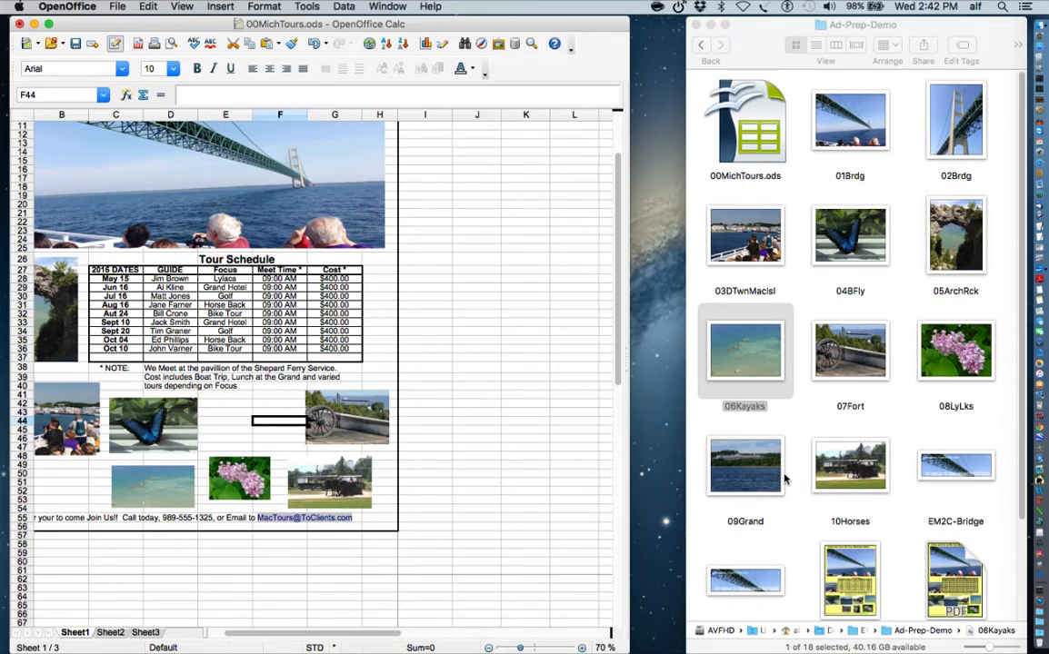
- Add the zLand starfield image into the empty middle gap, shrunk to fit
left_click(752, 469)
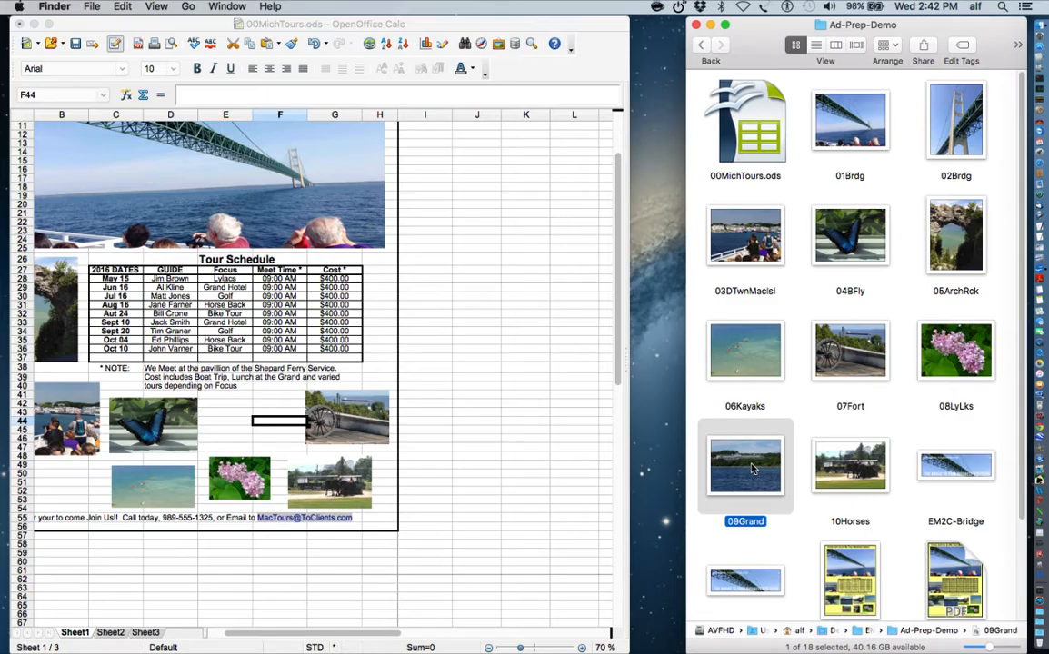
scroll(900, 518, "down", 3)
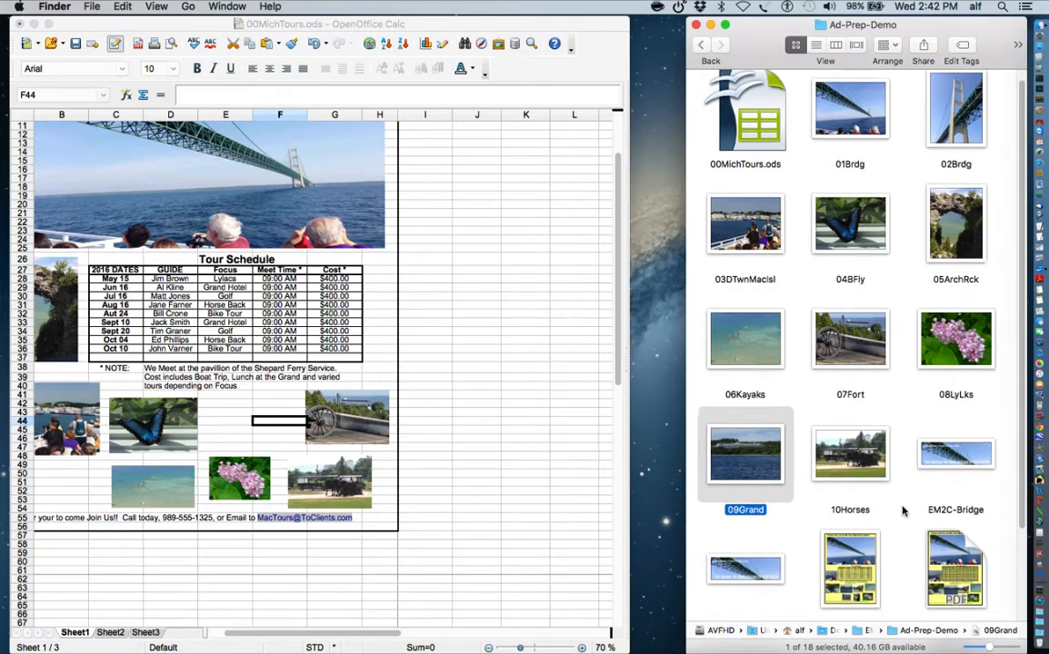
left_click_drag(890, 559, 256, 430)
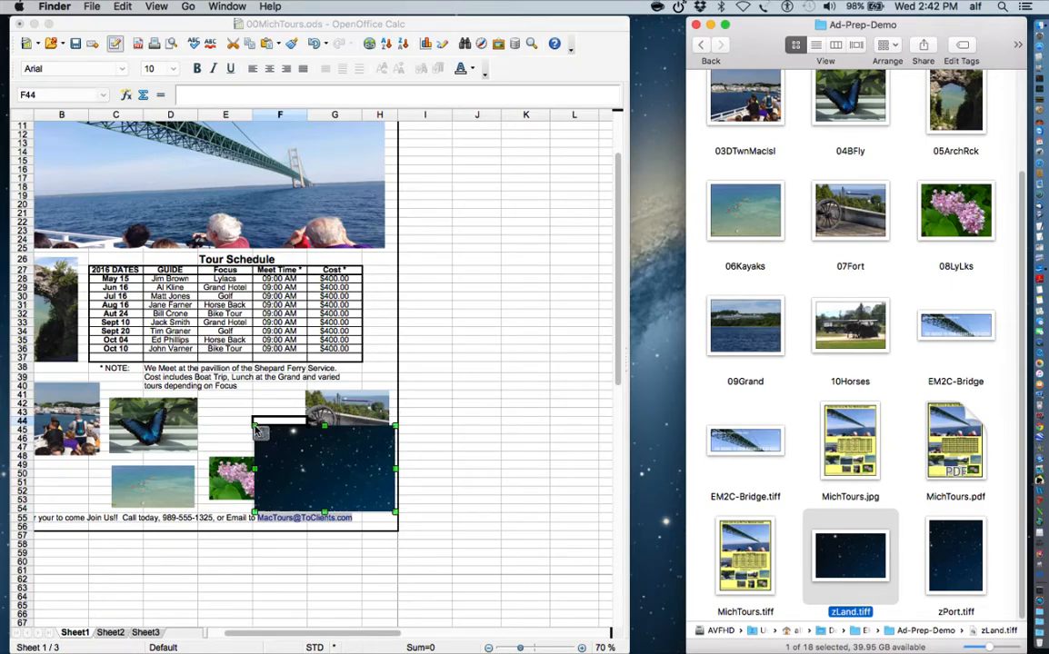
left_click_drag(335, 471, 278, 421)
left_click_drag(340, 487, 262, 460)
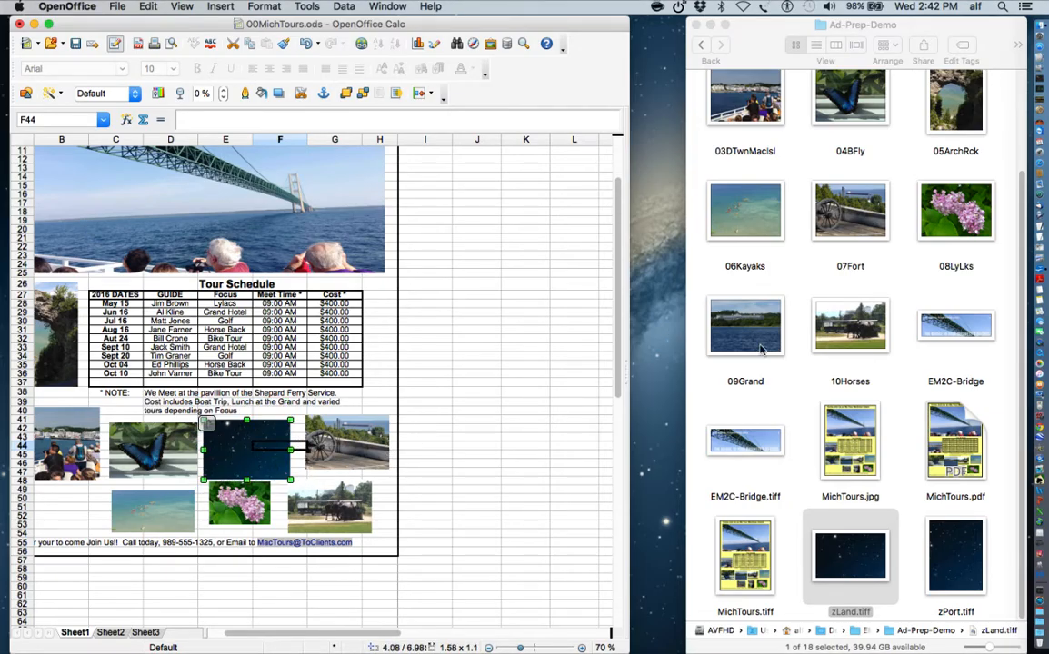
- Drop the 09Grand photo onto that starfield placeholder
left_click(771, 343)
left_click_drag(760, 335, 254, 459)
left_click(445, 381)
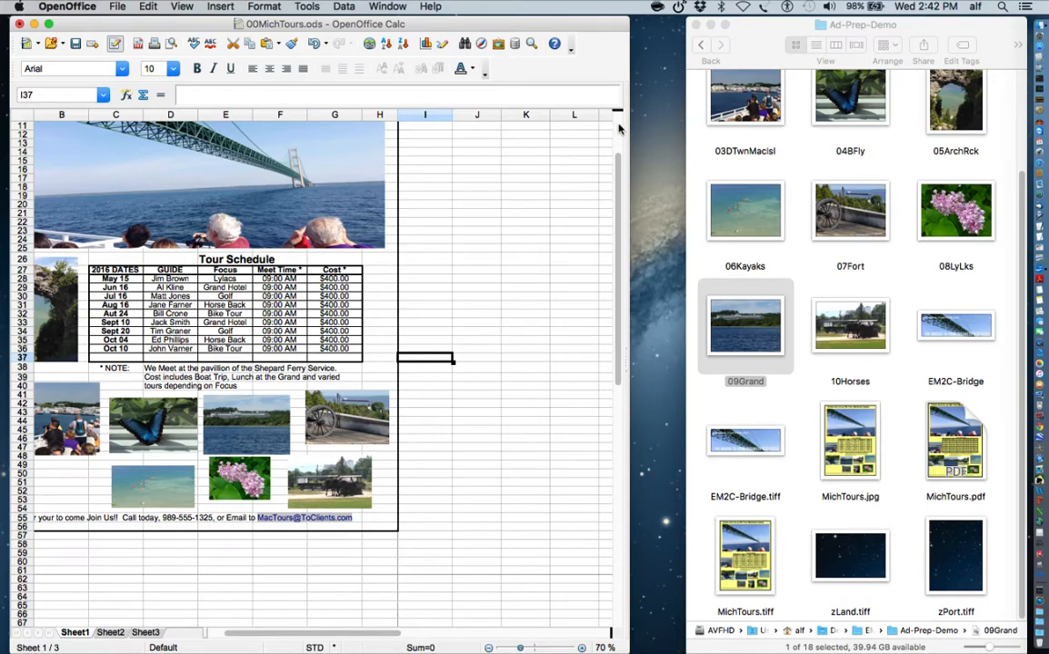
- Show the Page Preview of the whole tour ad from the File menu
left_click(619, 127)
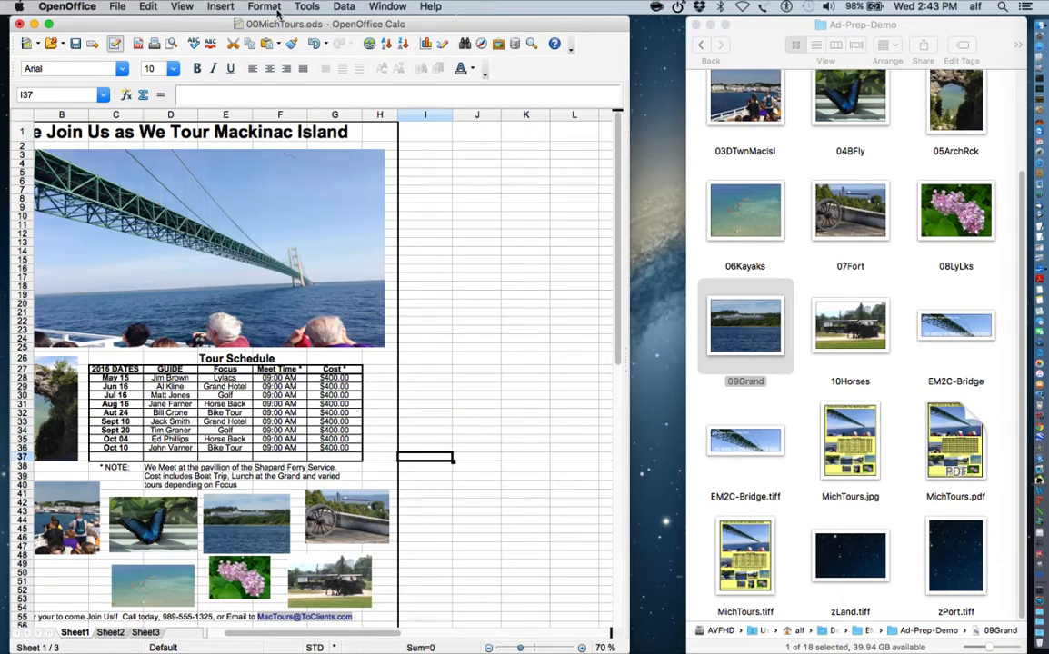
left_click(117, 7)
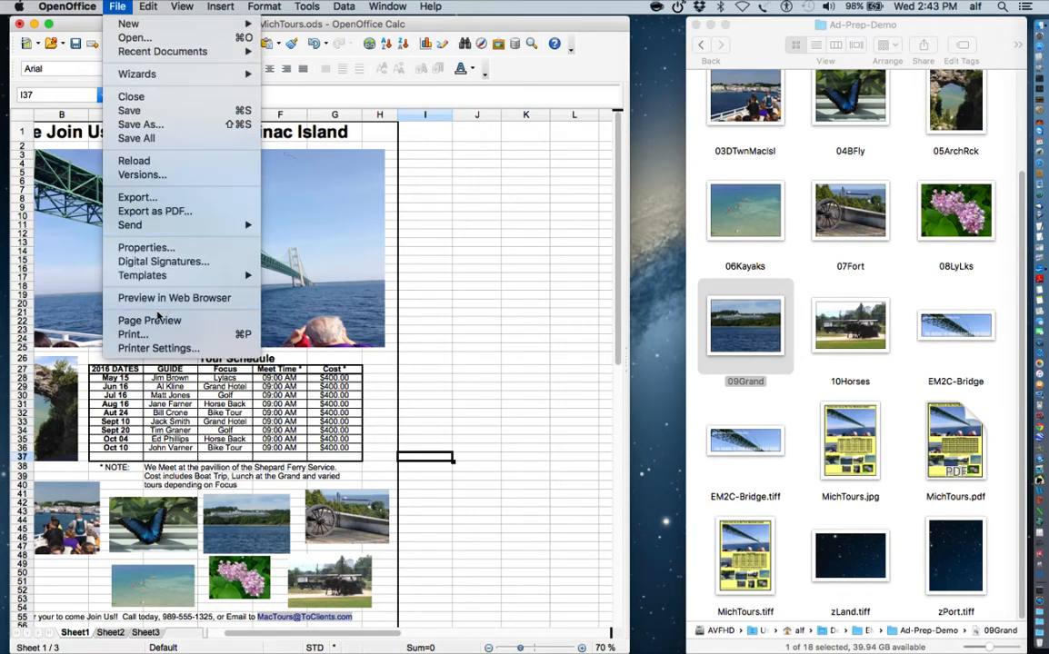
left_click(149, 321)
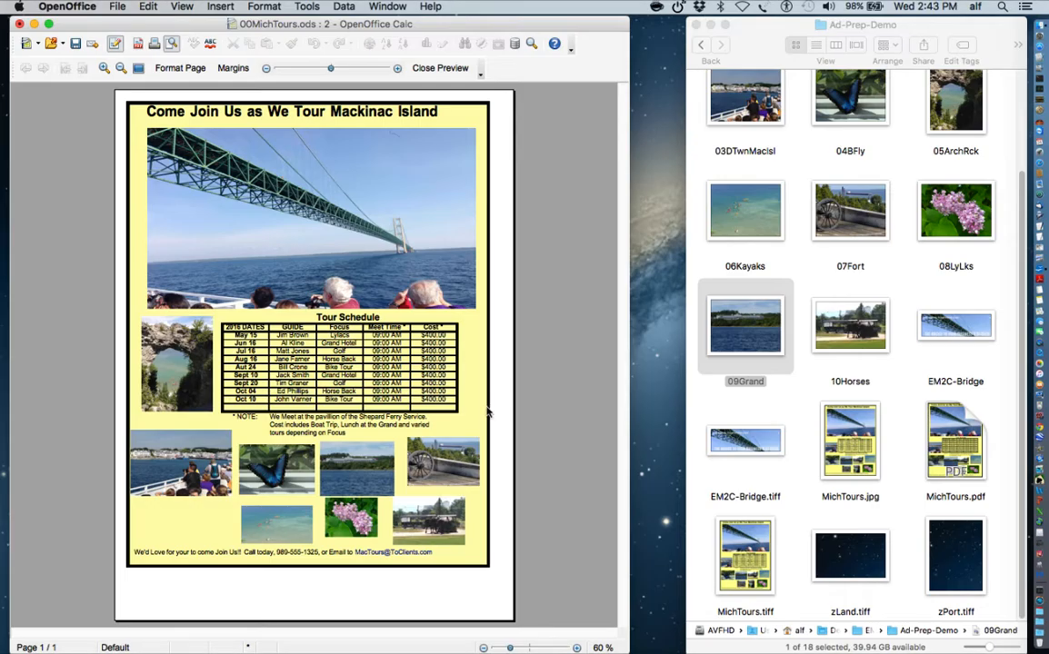
- Close the page preview to return to the editable spreadsheet
left_click(119, 7)
mouse_move(220, 6)
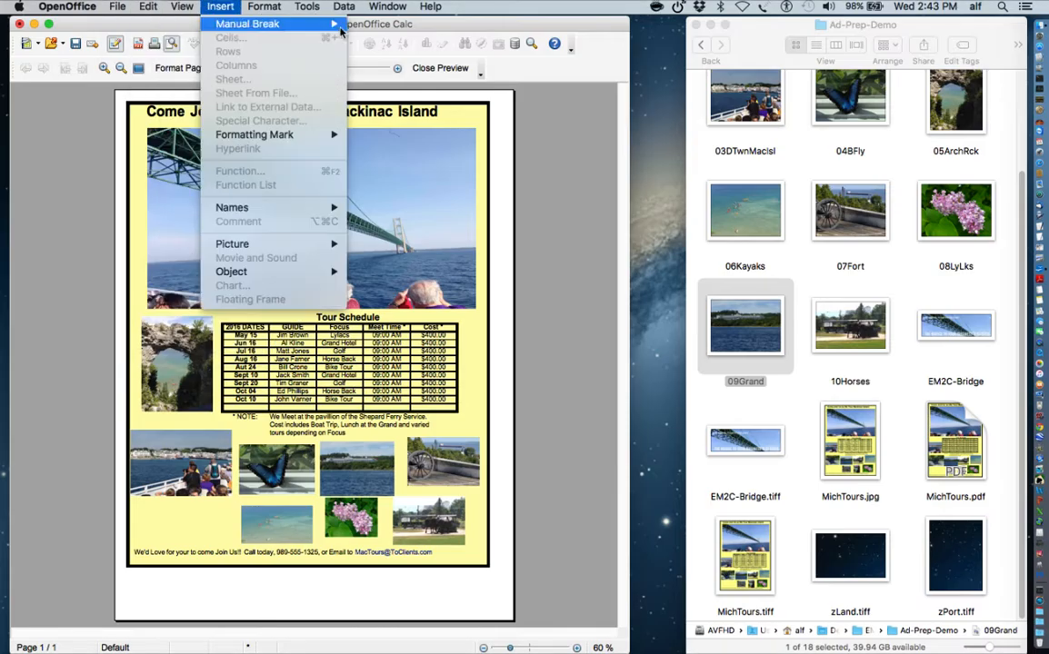
left_click(430, 70)
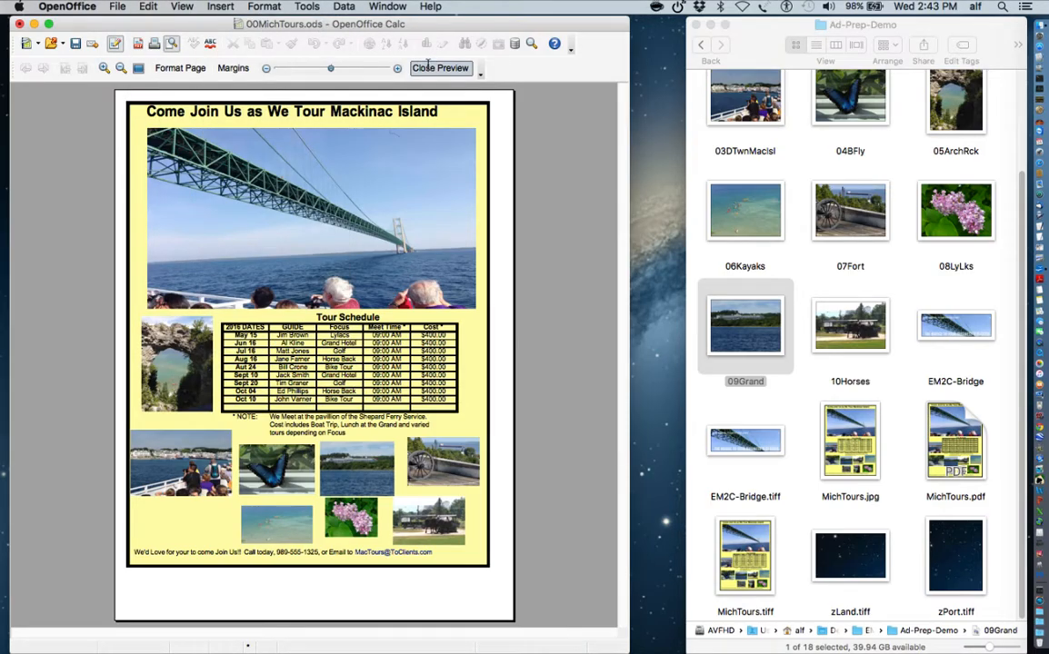
left_click(431, 70)
left_click(117, 6)
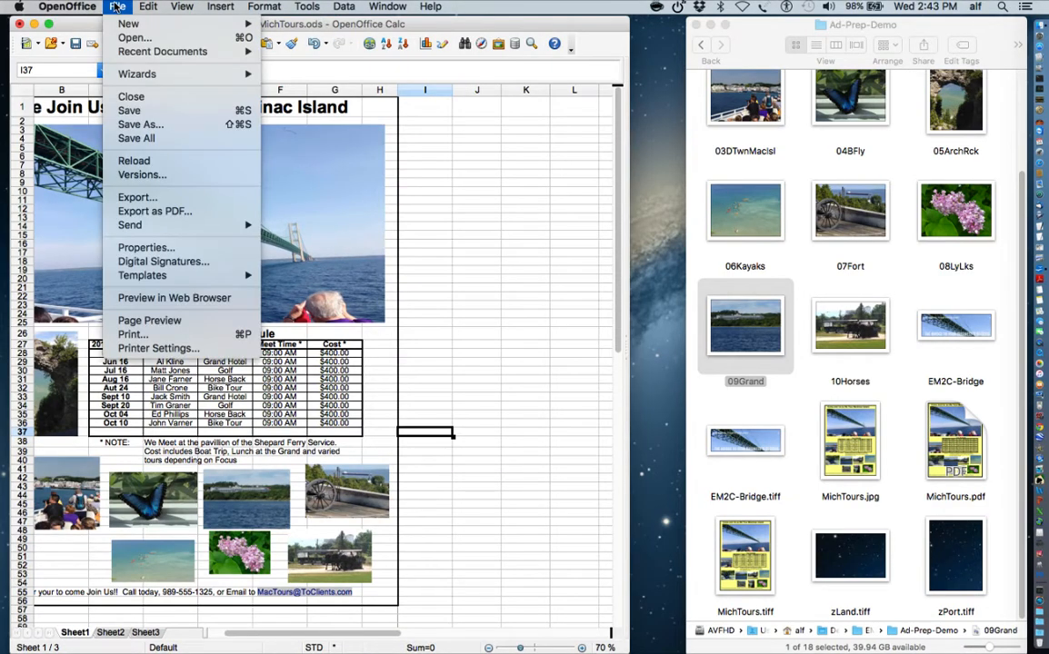
- Cancel Export as PDF, quit OpenOffice discarding changes, and select MichTours.pdf in Finder
left_click(133, 213)
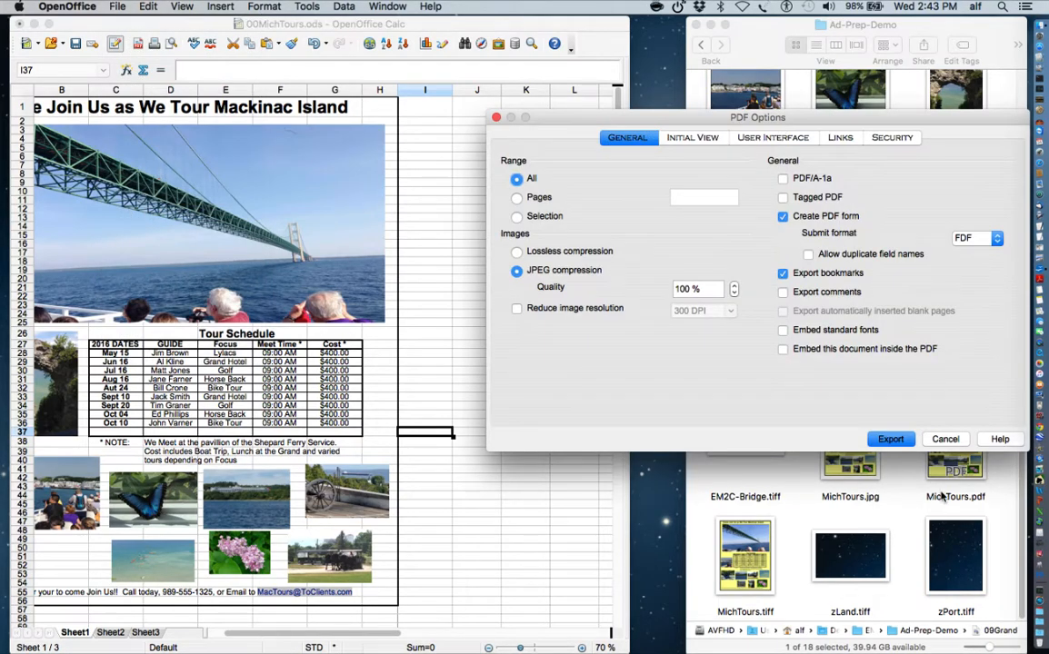
left_click(945, 439)
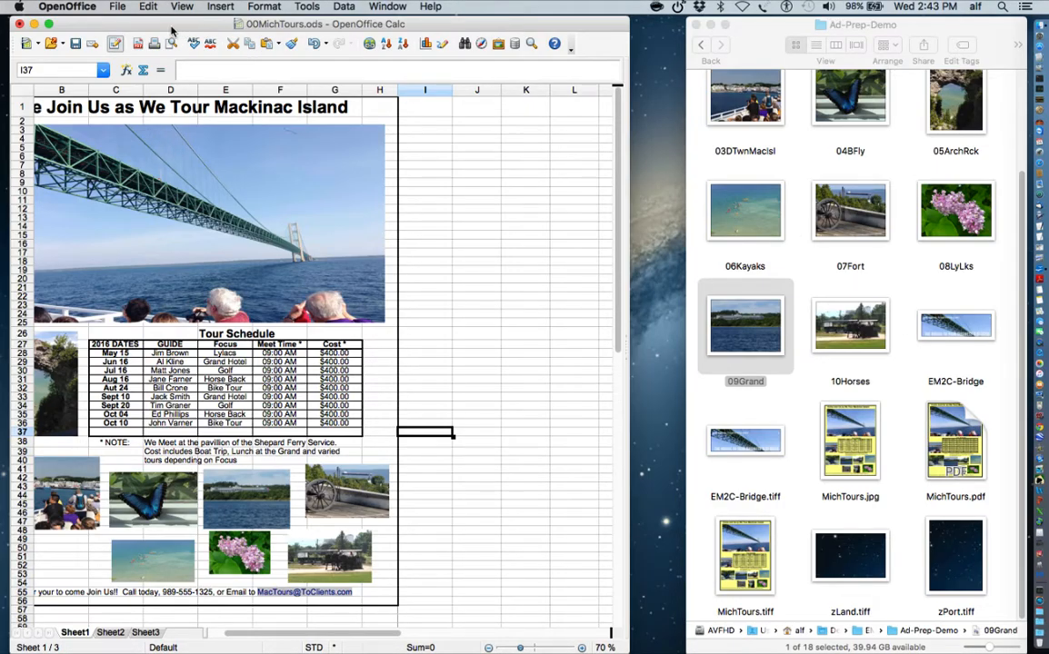
left_click(67, 7)
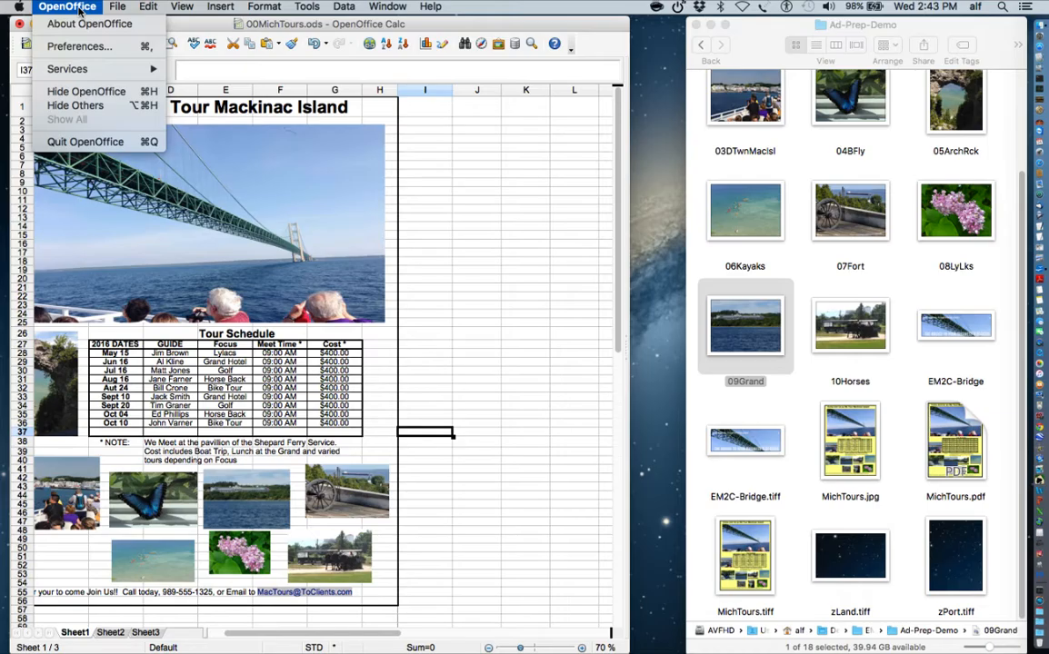
left_click(85, 143)
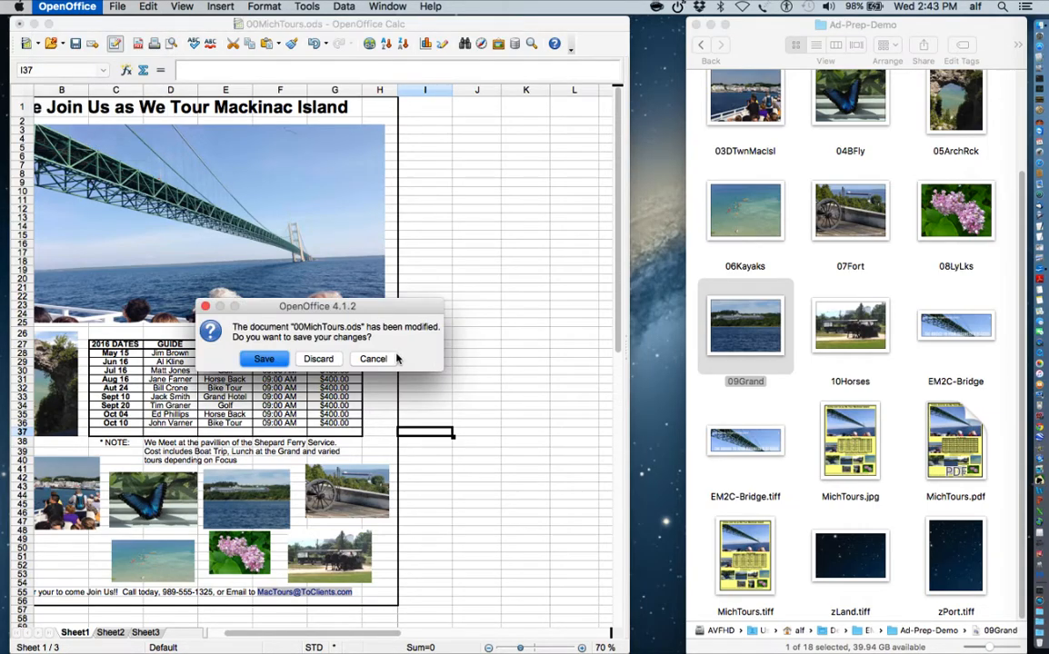
left_click(318, 358)
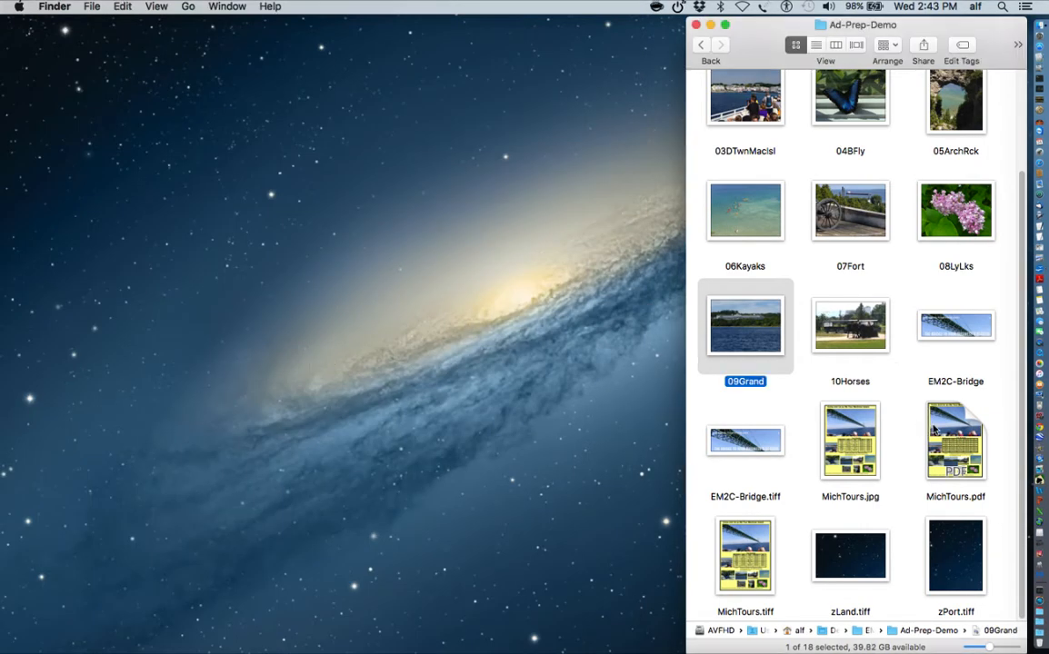
left_click(954, 436)
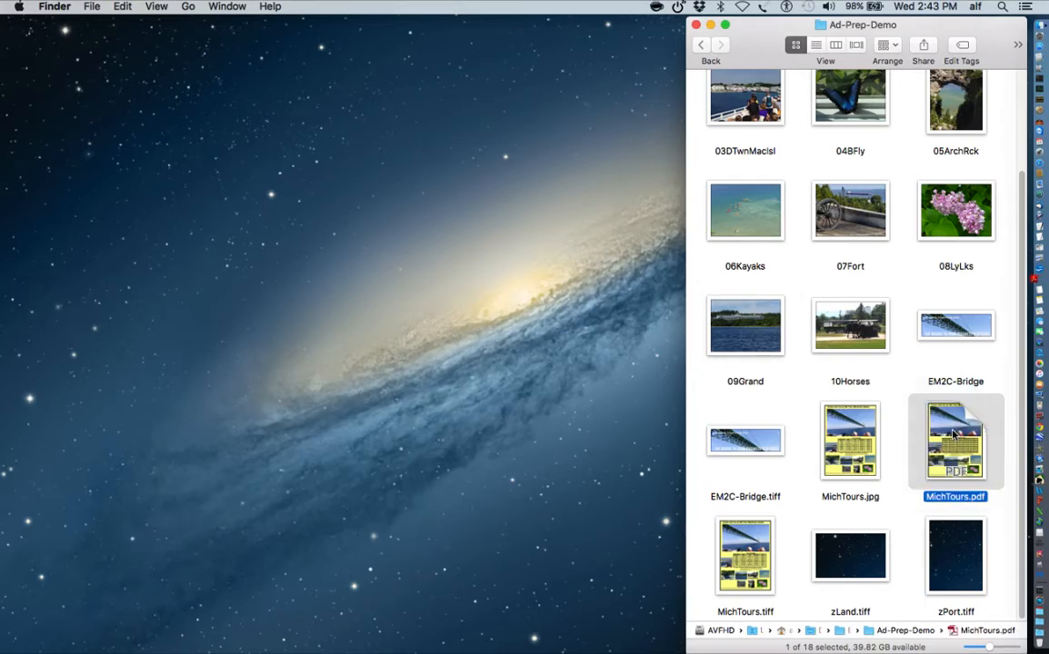
- Open MichTours.pdf in Adobe Reader and switch the Ad-Prep-Demo folder to List view
double_click(954, 435)
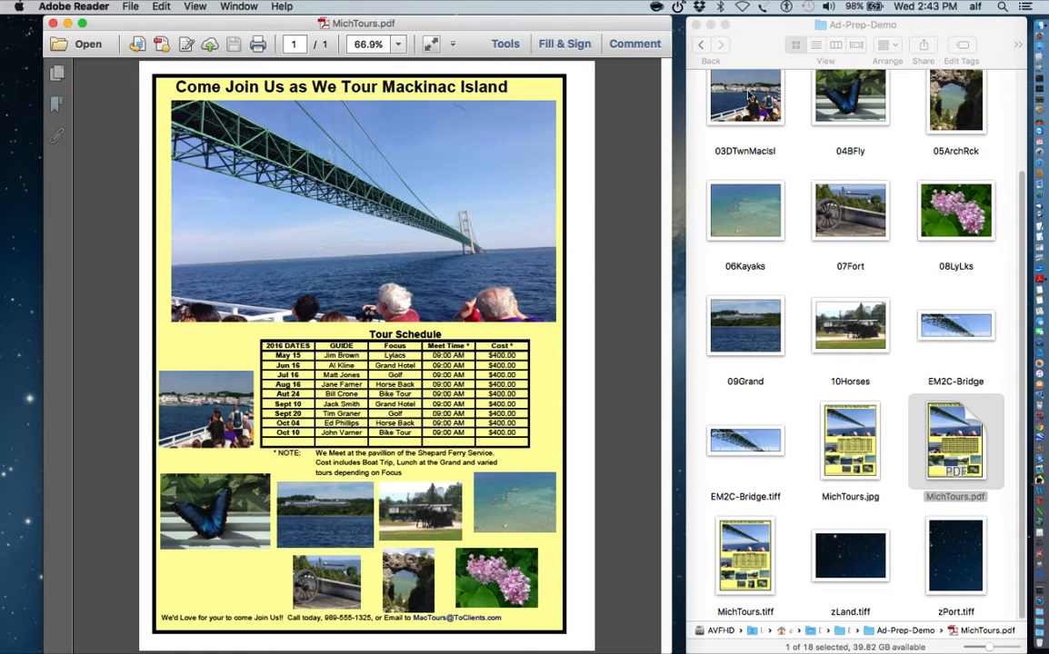
left_click(772, 29)
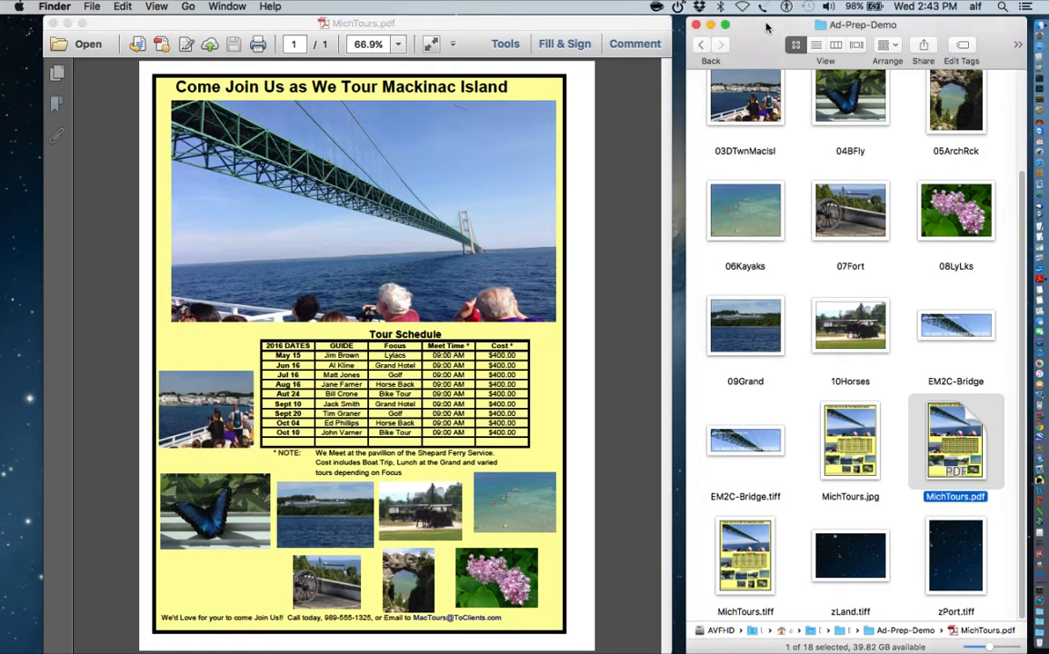
left_click(816, 45)
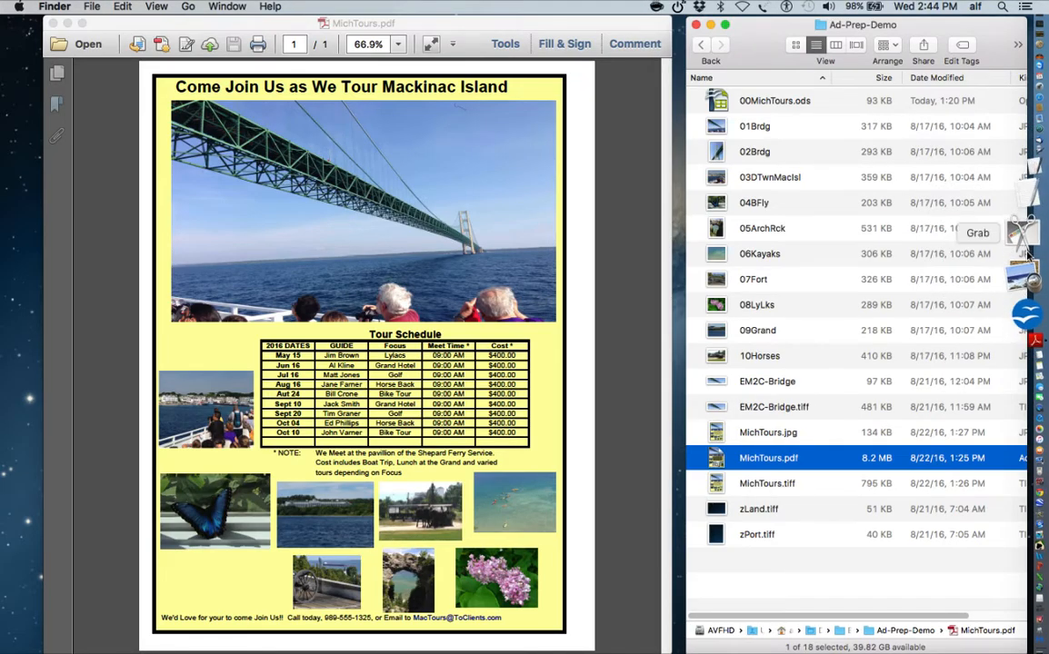
- Capture the whole PDF ad page with Grab's Selection capture, then close it without saving
left_click(1027, 251)
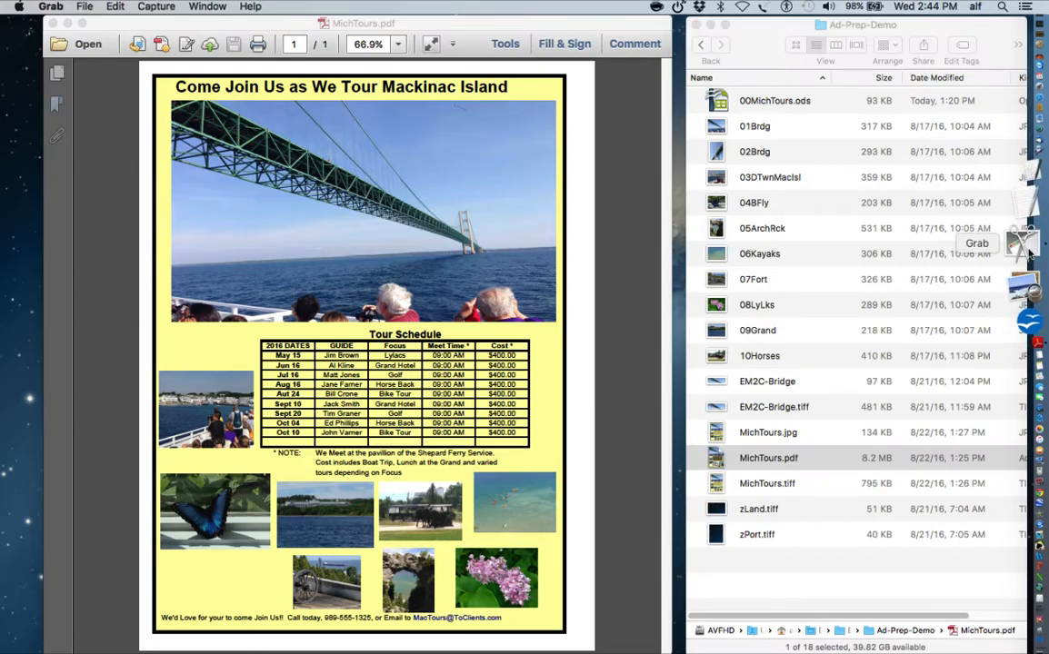
left_click(157, 6)
left_click(164, 27)
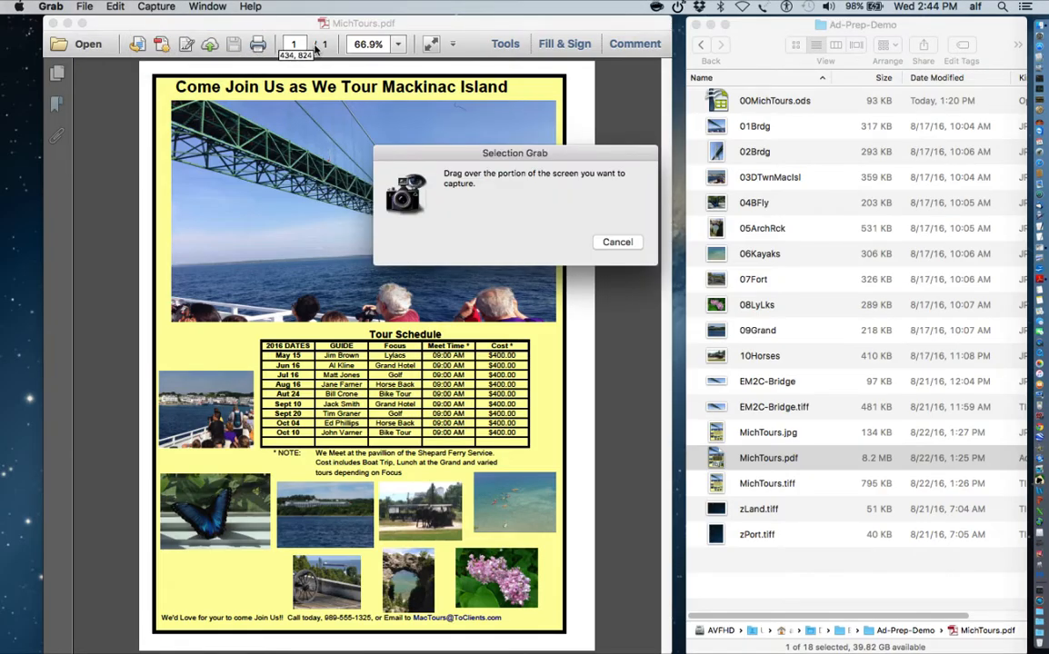
left_click_drag(455, 153, 784, 132)
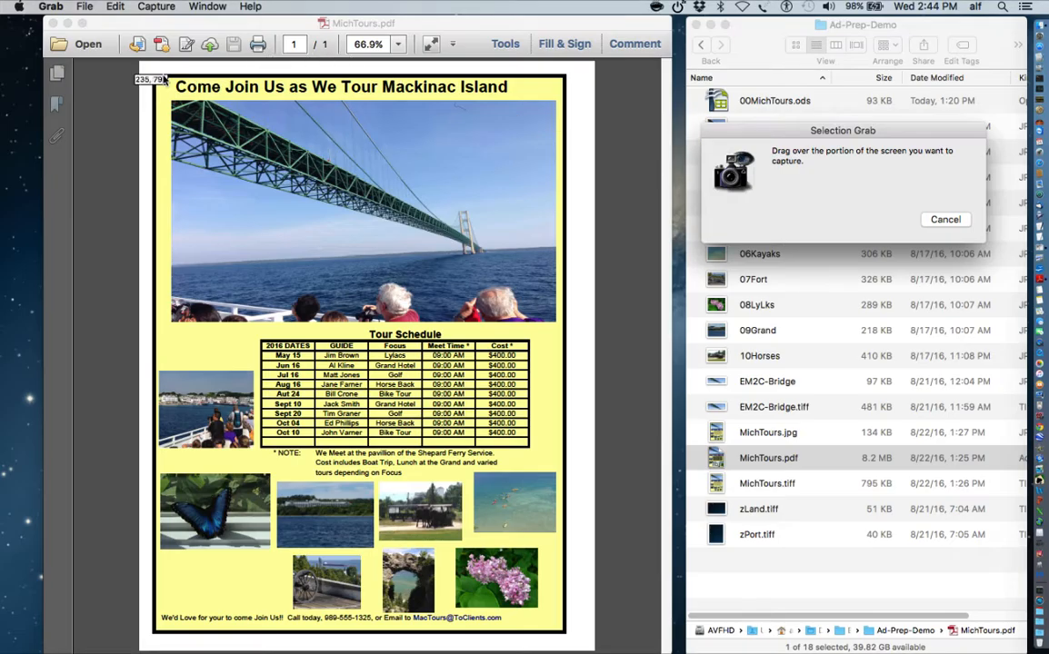
left_click_drag(150, 74, 568, 641)
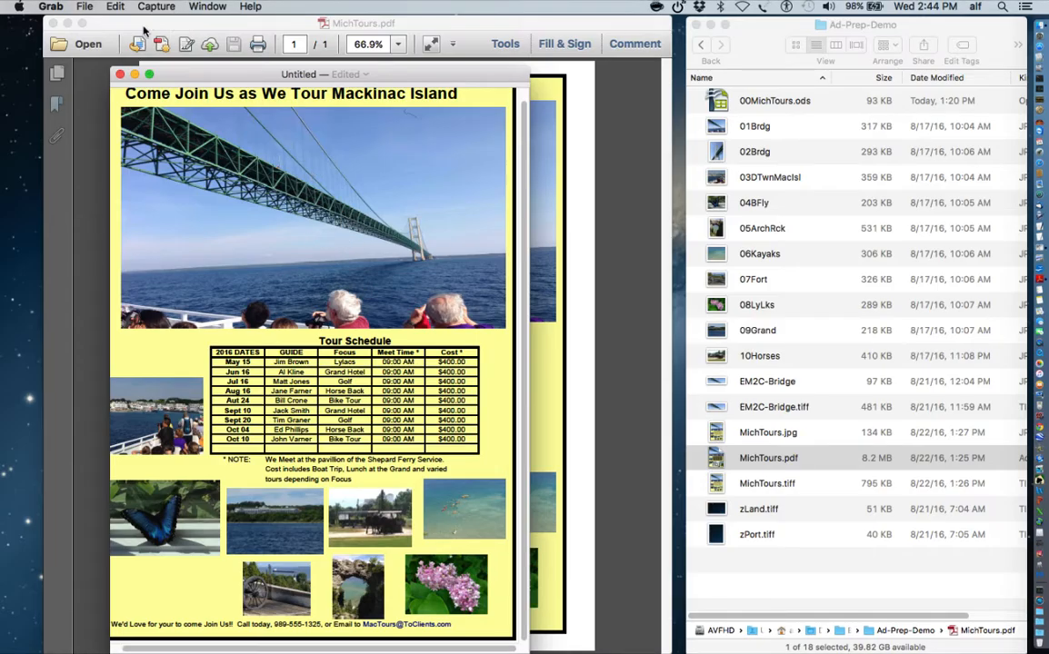
left_click(120, 75)
left_click(261, 250)
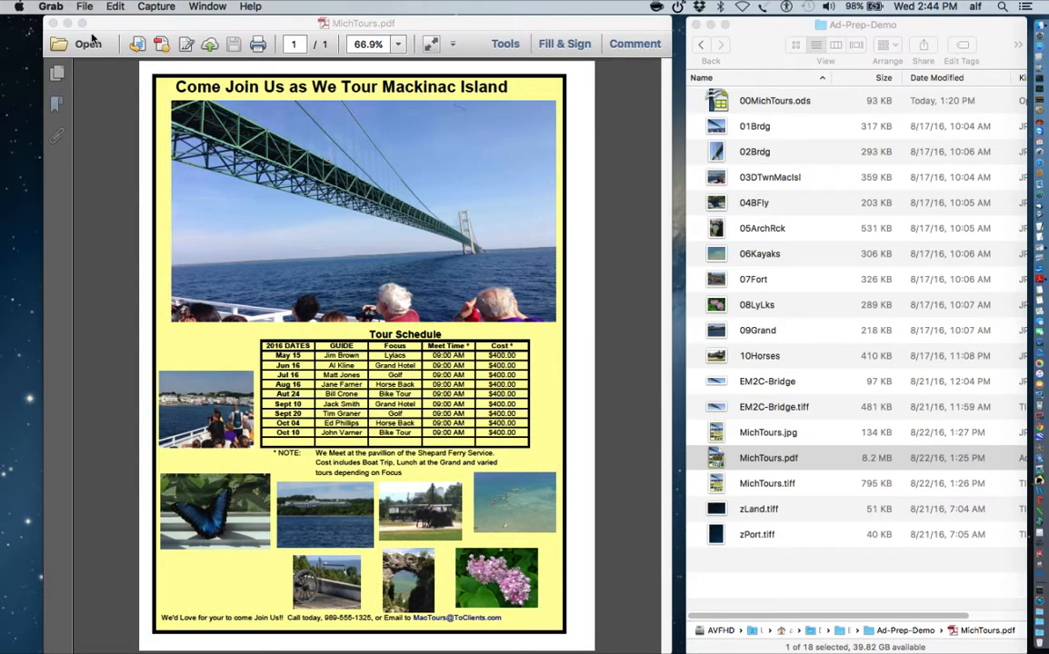
- Bring Finder forward and select MichTours.jpg in the Ad-Prep-Demo list
left_click(768, 457)
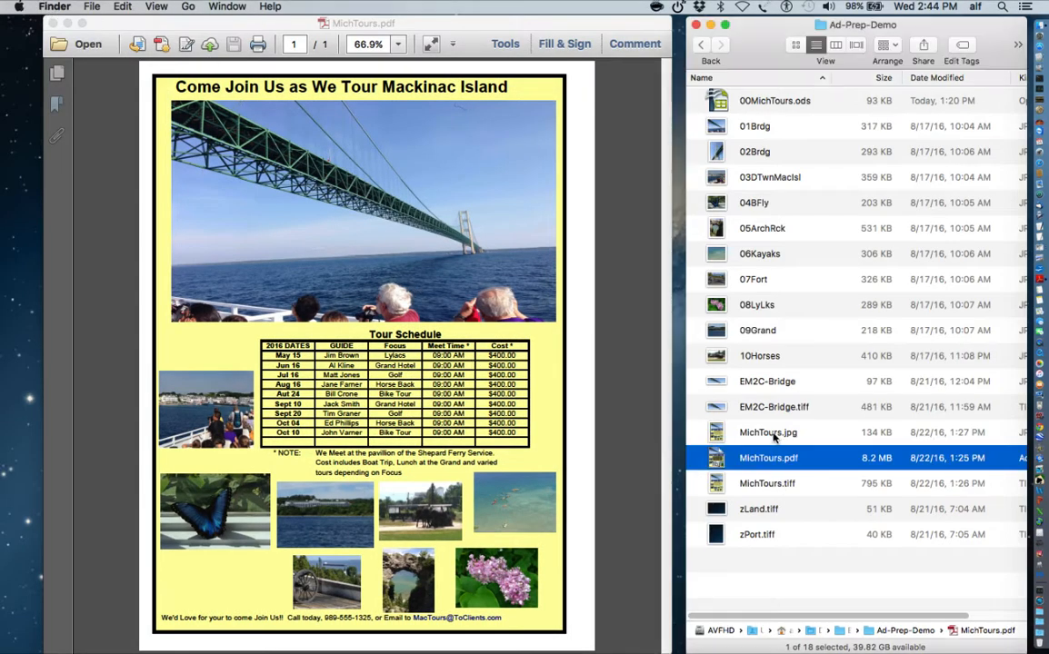
left_click(773, 435)
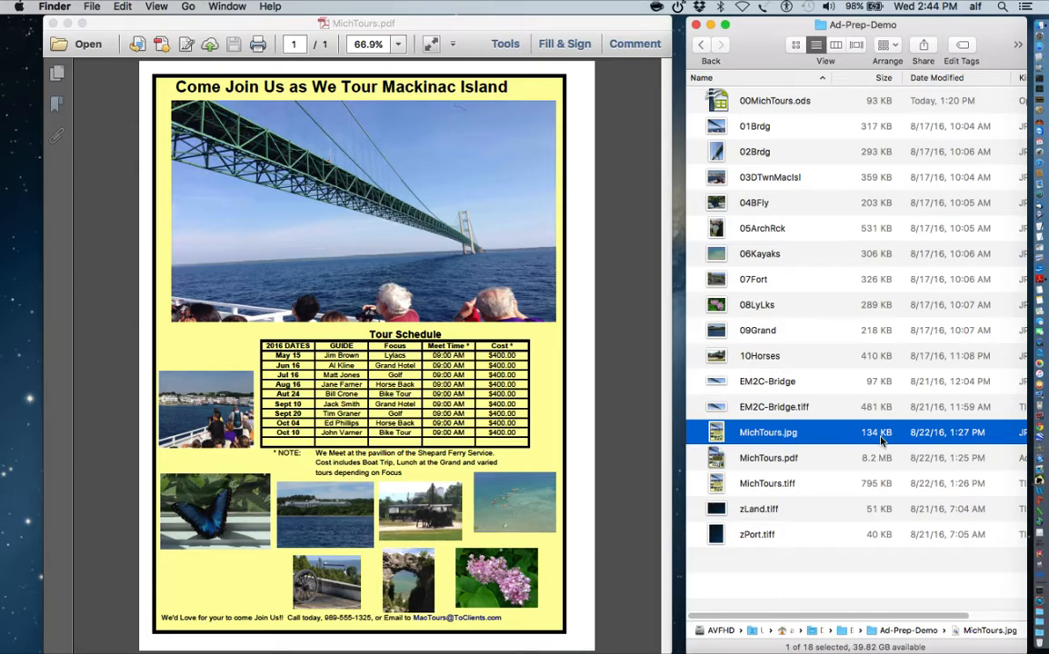